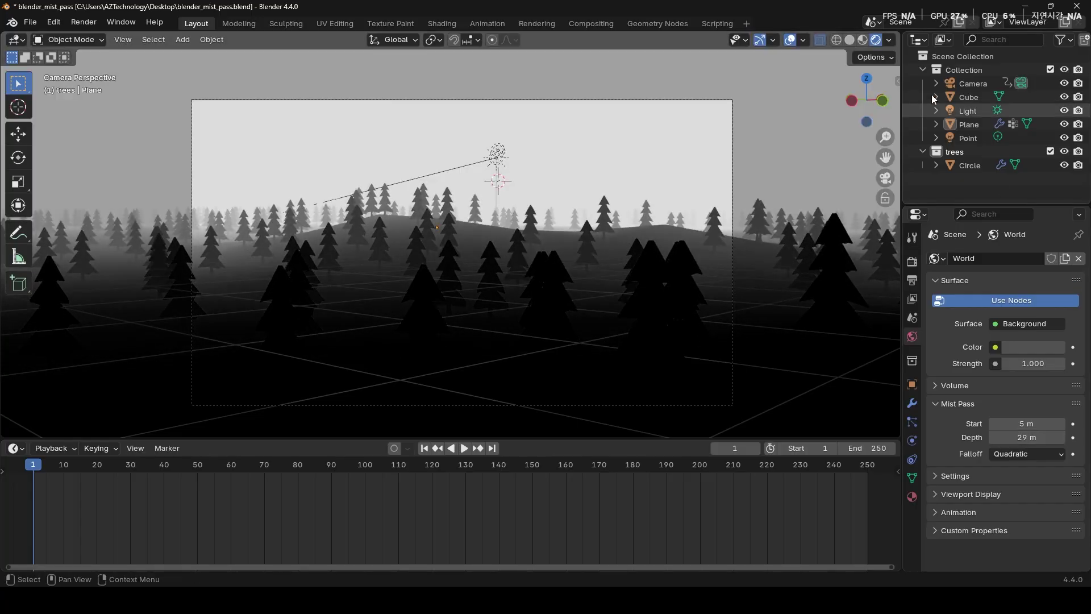
Step: Set the viewport shading Compositor option to Camera and render a still of the misty forest
click(889, 39)
click(898, 239)
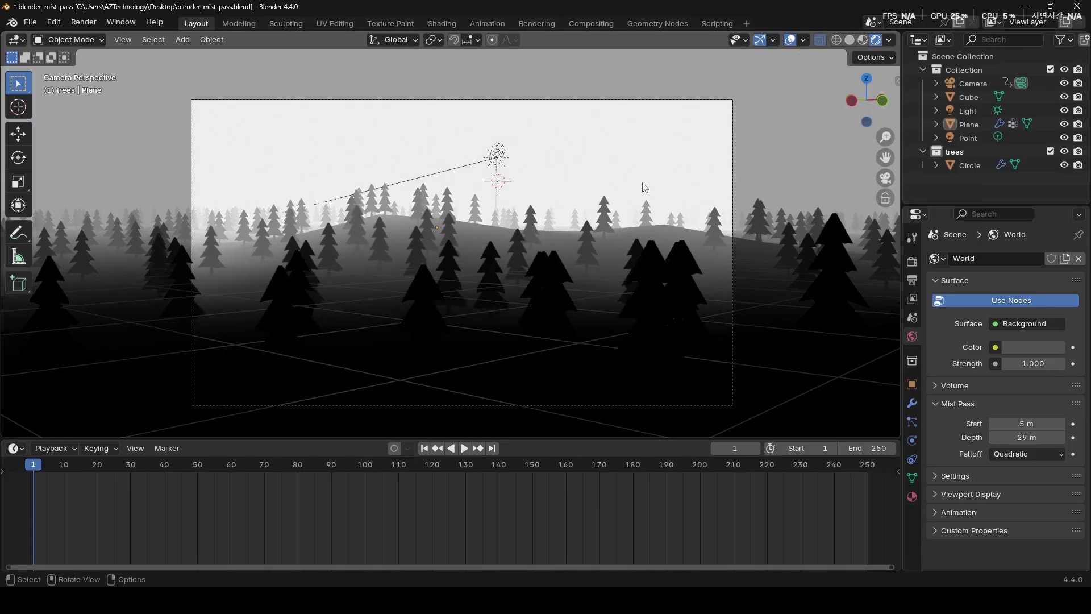
key(F12)
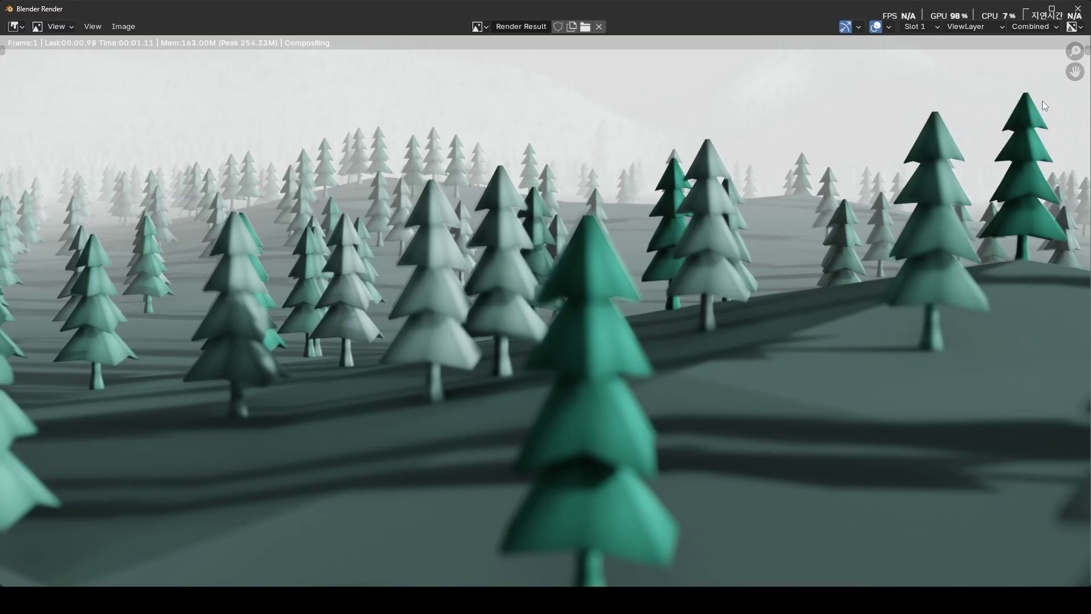
Step: Close the render window and switch to the Compositing workspace
click(1078, 8)
click(591, 23)
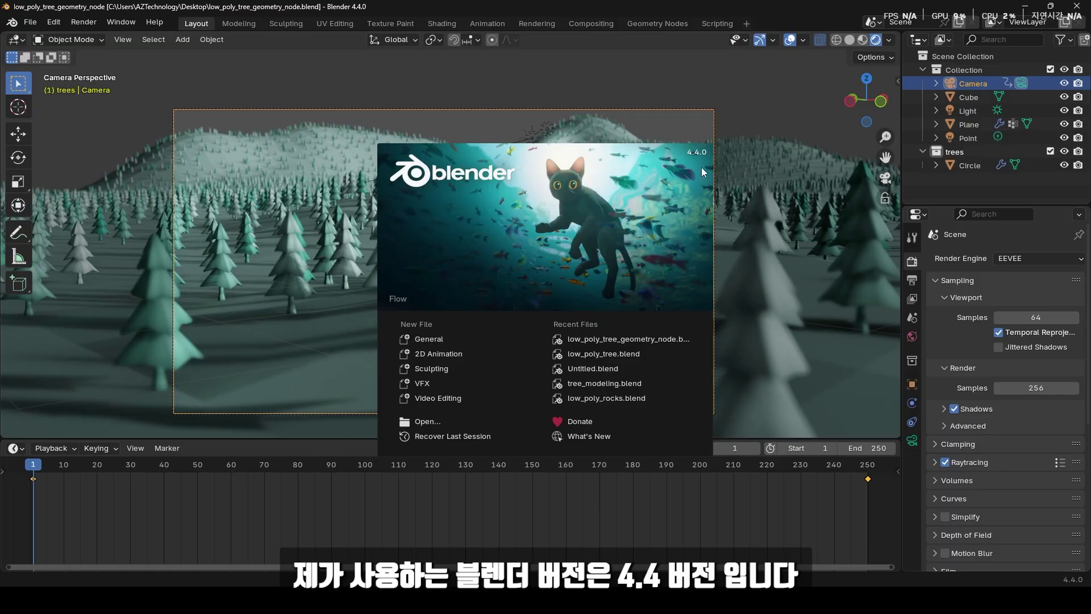
Step: Dismiss the splash screen and enable the Mist pass under View Layer Passes > Data
click(751, 164)
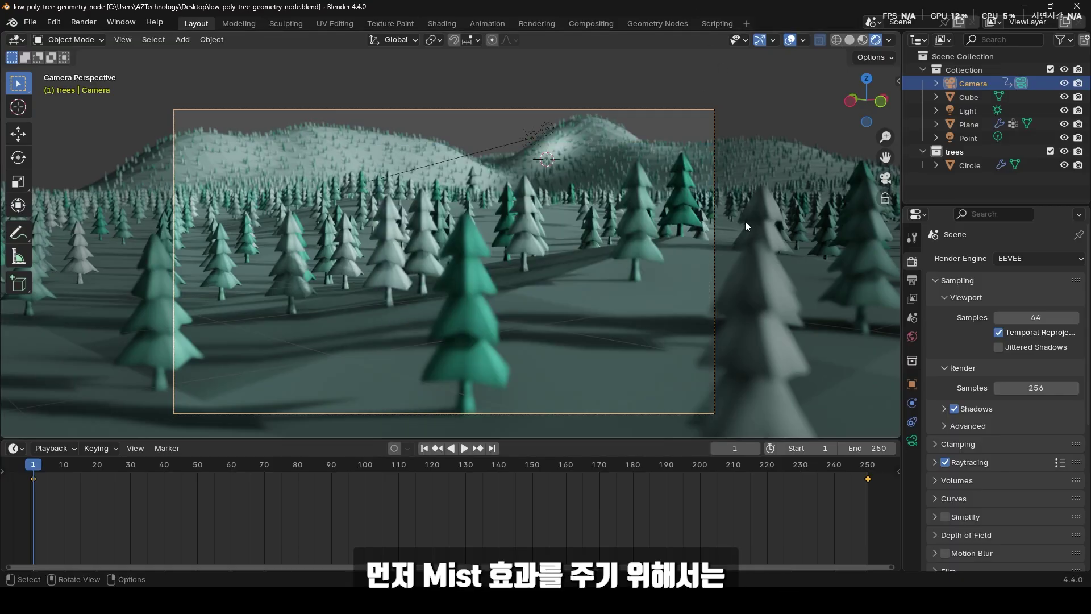
click(911, 300)
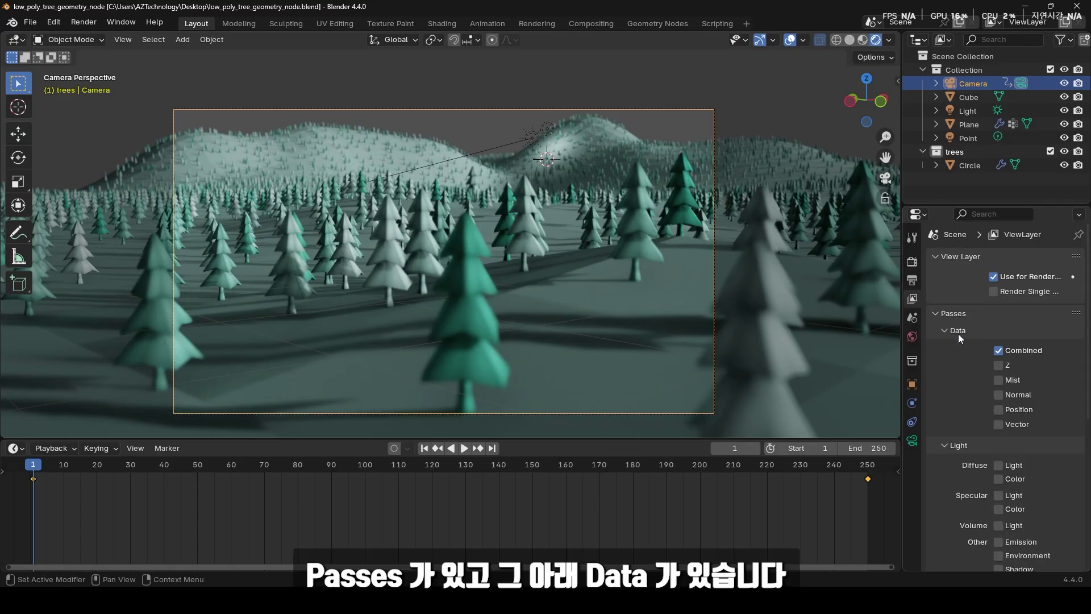
click(1001, 379)
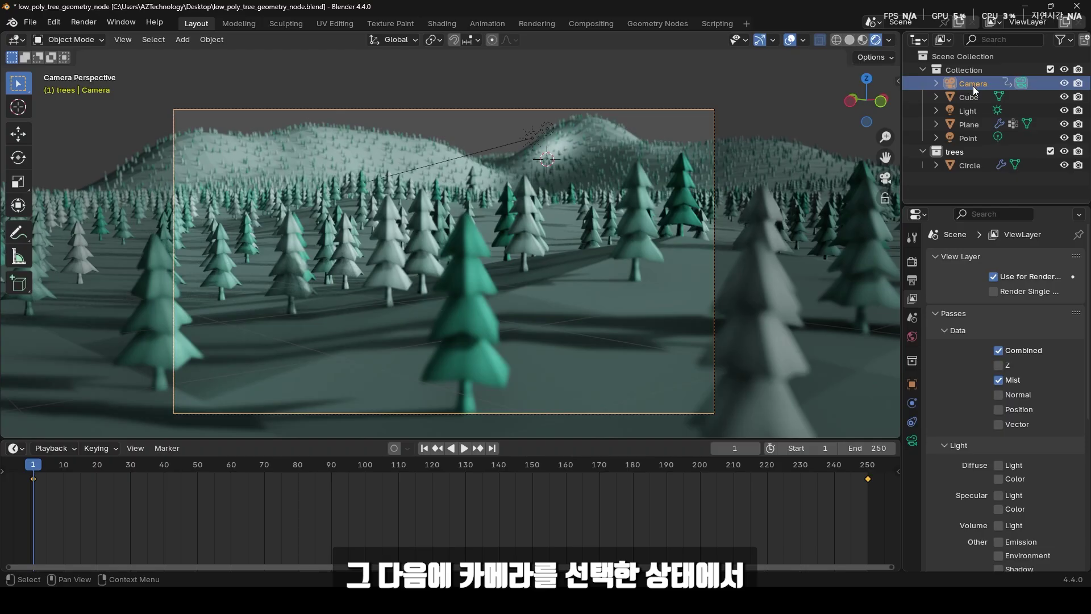
Step: Enable Show Mist in the camera's Viewport Display settings and orbit out of camera view
click(907, 446)
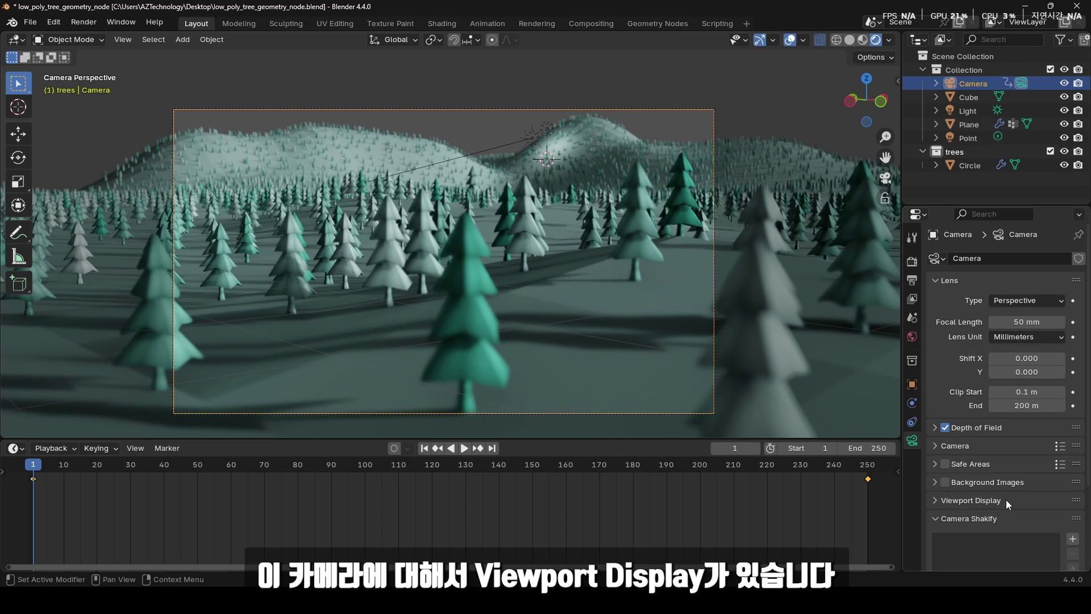
click(935, 502)
scroll(1011, 499, down, 3)
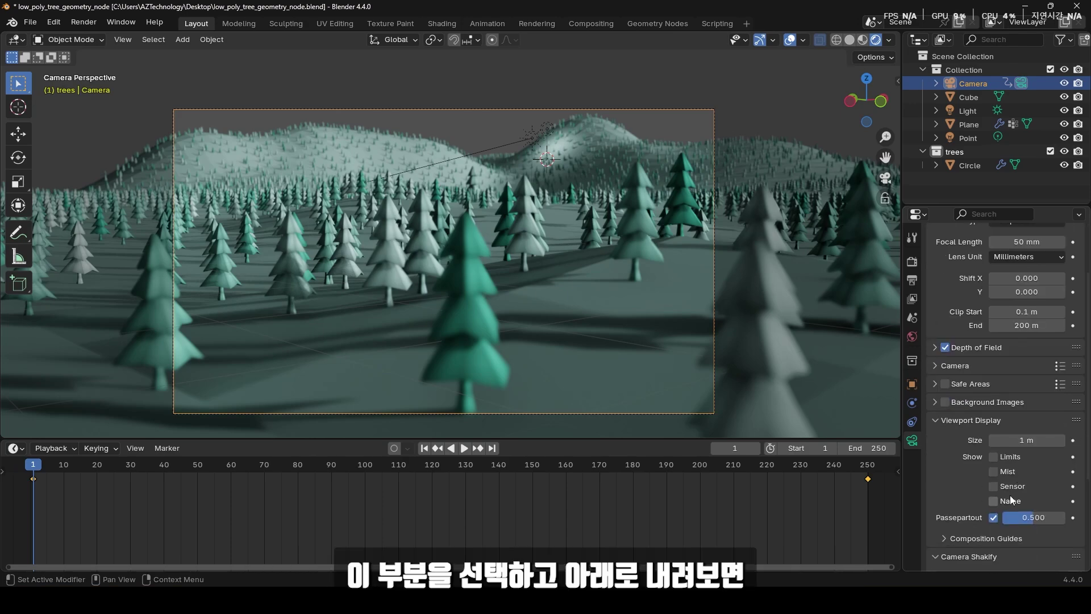
click(994, 473)
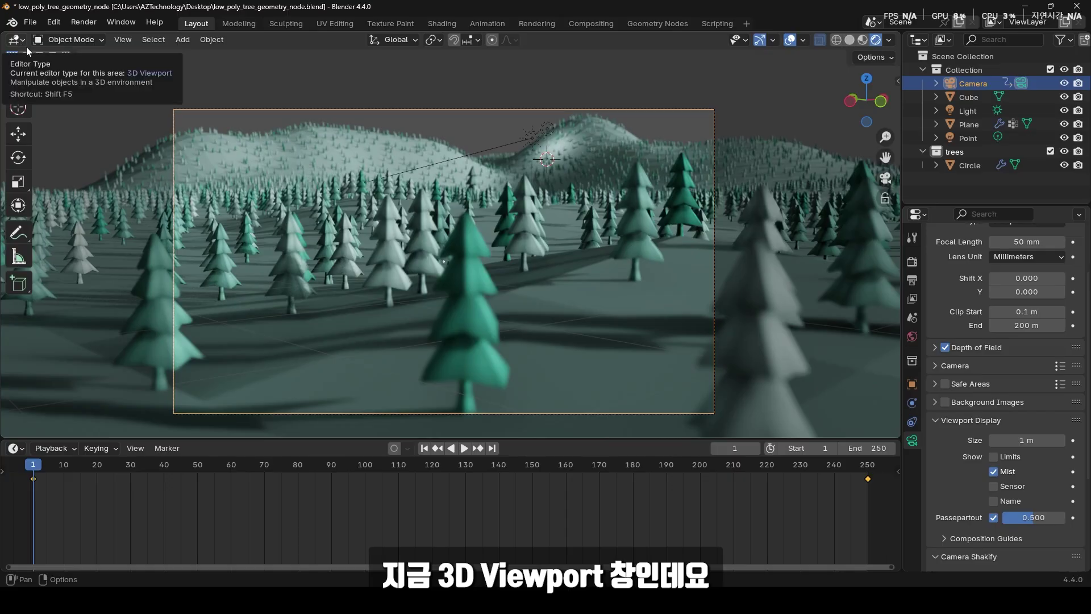
middle_drag(26, 47, 522, 343)
scroll(609, 256, down, 10)
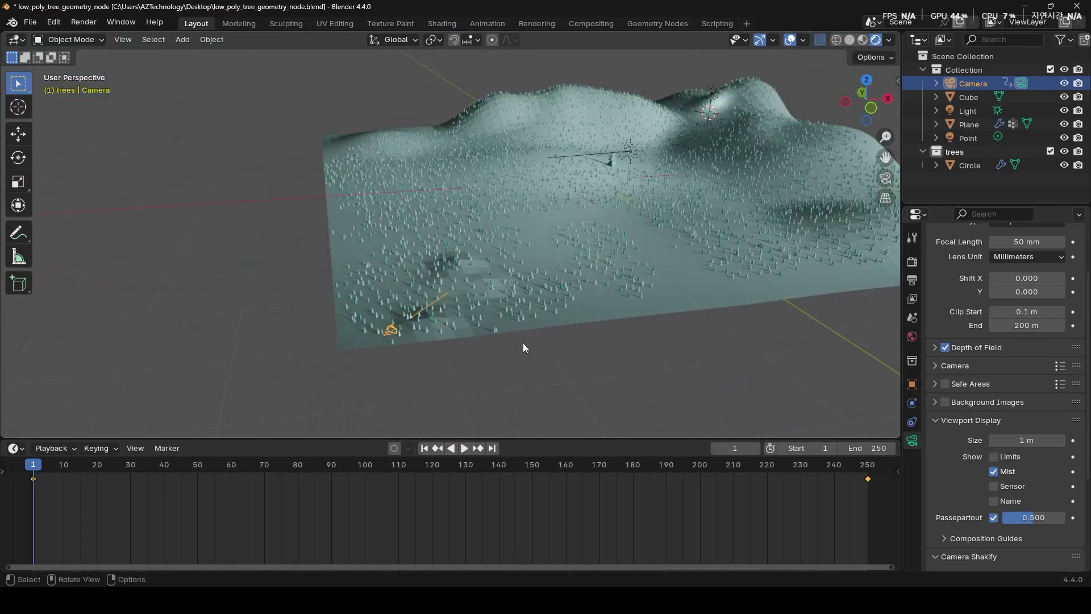
scroll(320, 329, up, 5)
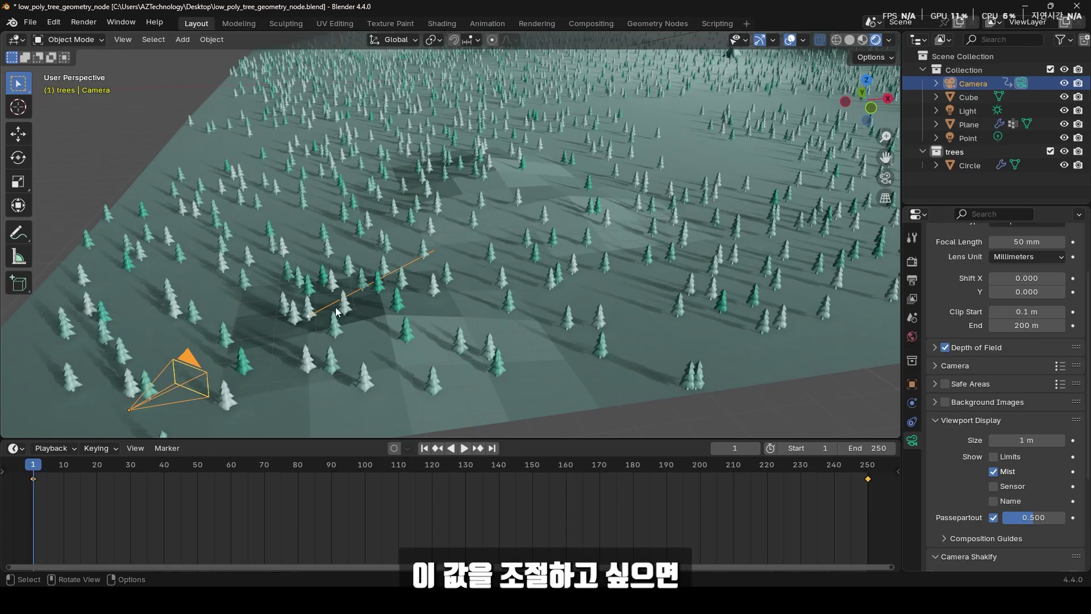
Step: In World Properties' Mist Pass, raise the mist Depth, trying 400 m
click(913, 337)
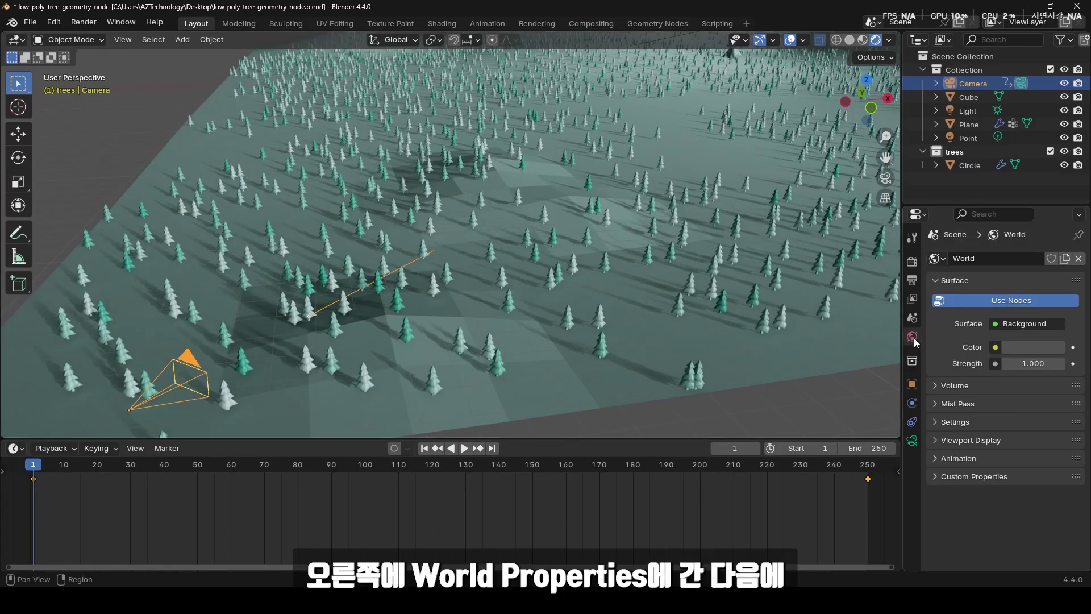
click(935, 405)
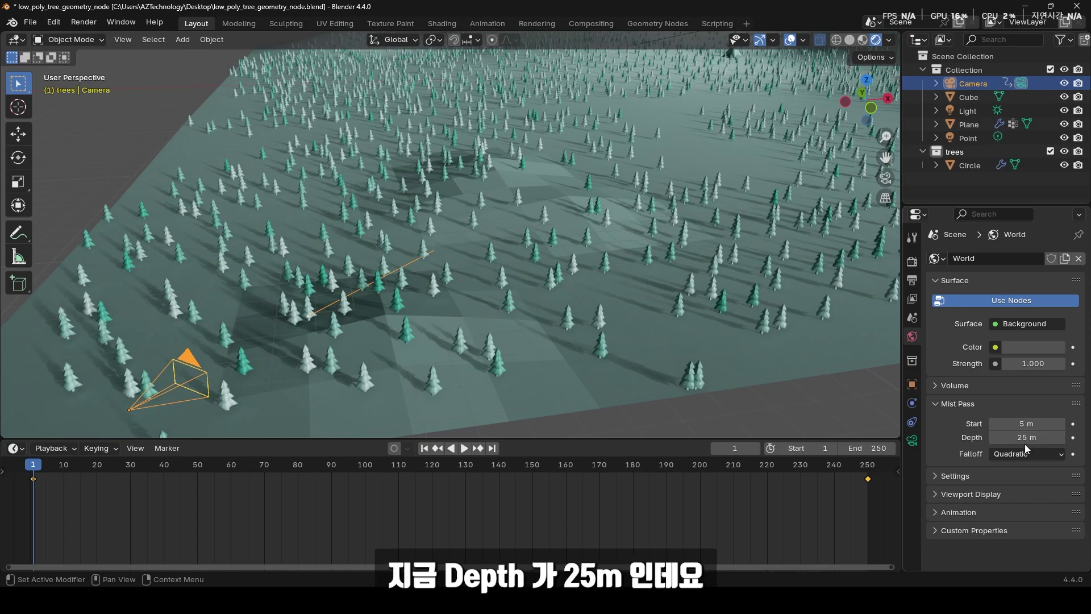
drag(1022, 441, 1088, 441)
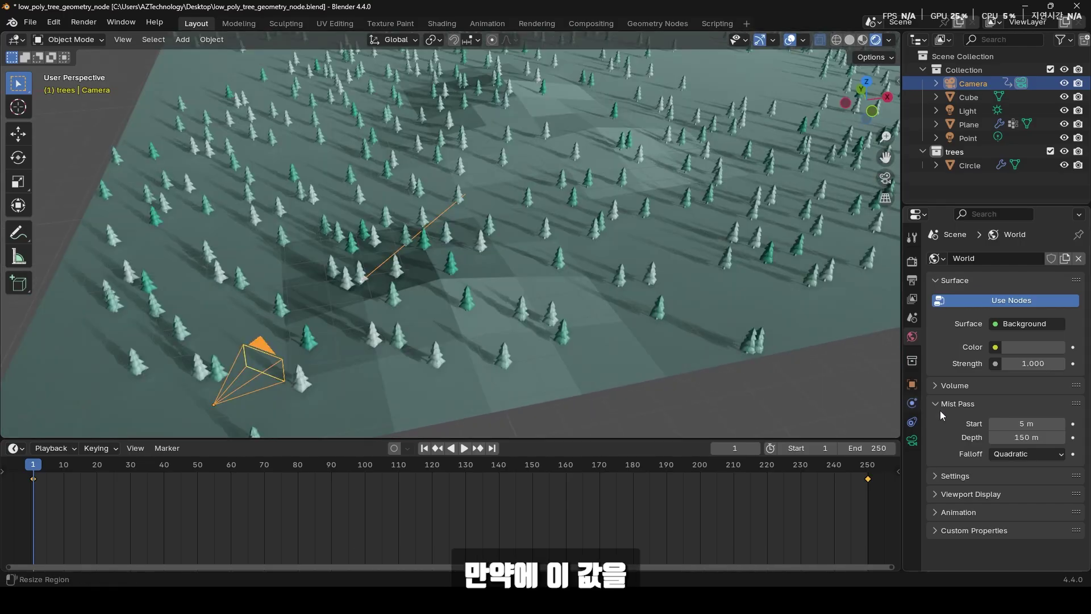
double_click(1012, 436)
text(4)
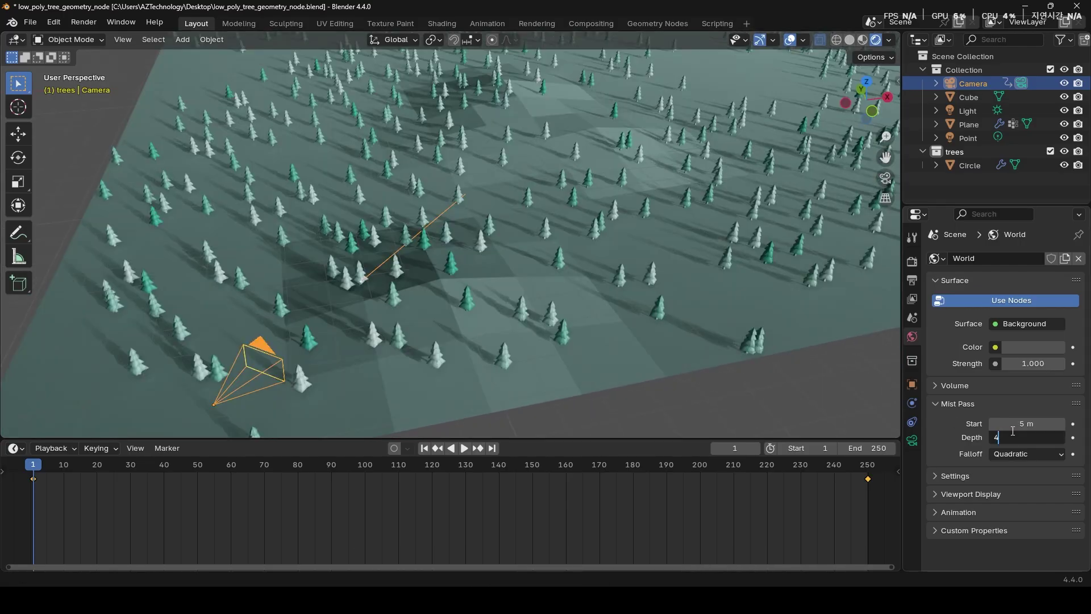
text(00)
key(Return)
Step: Orbit around the whole terrain and settle the mist Depth at 200 m
scroll(698, 298, down, 10)
scroll(663, 217, down, 5)
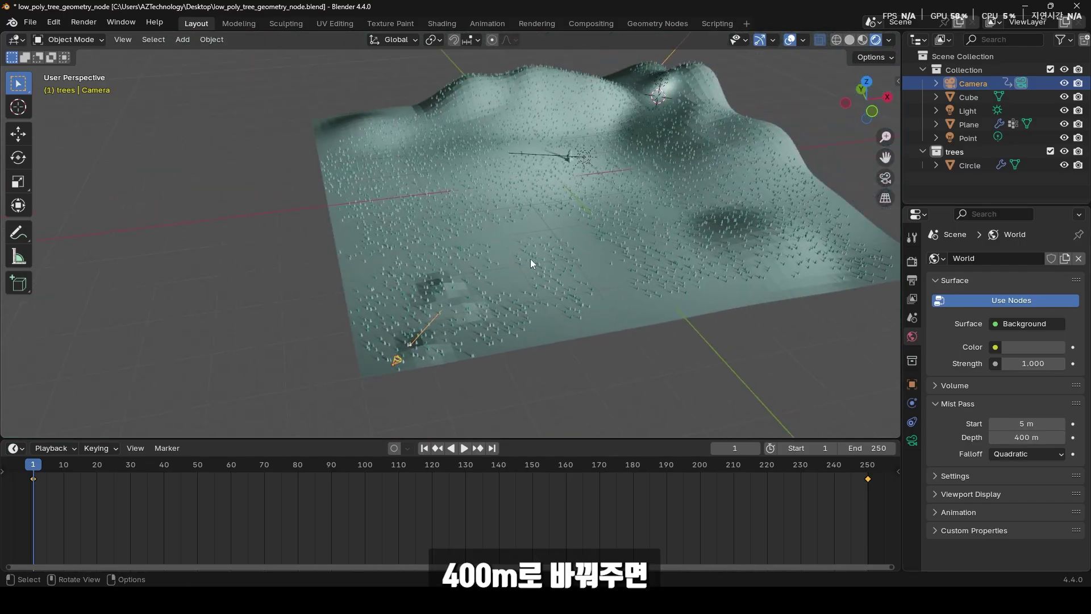
middle_drag(634, 216, 670, 85)
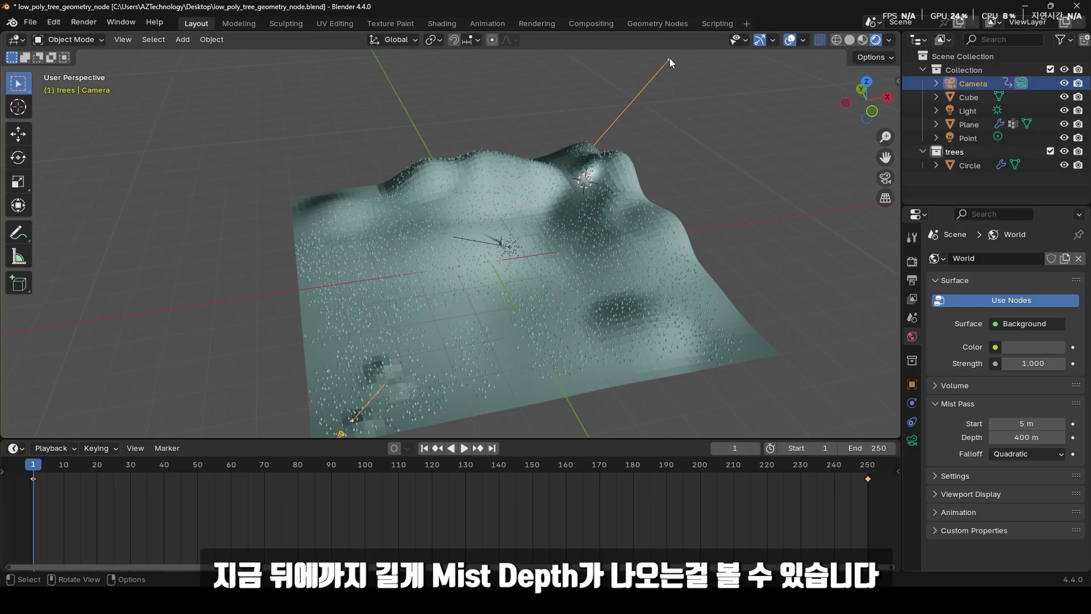
click(1031, 438)
text(200)
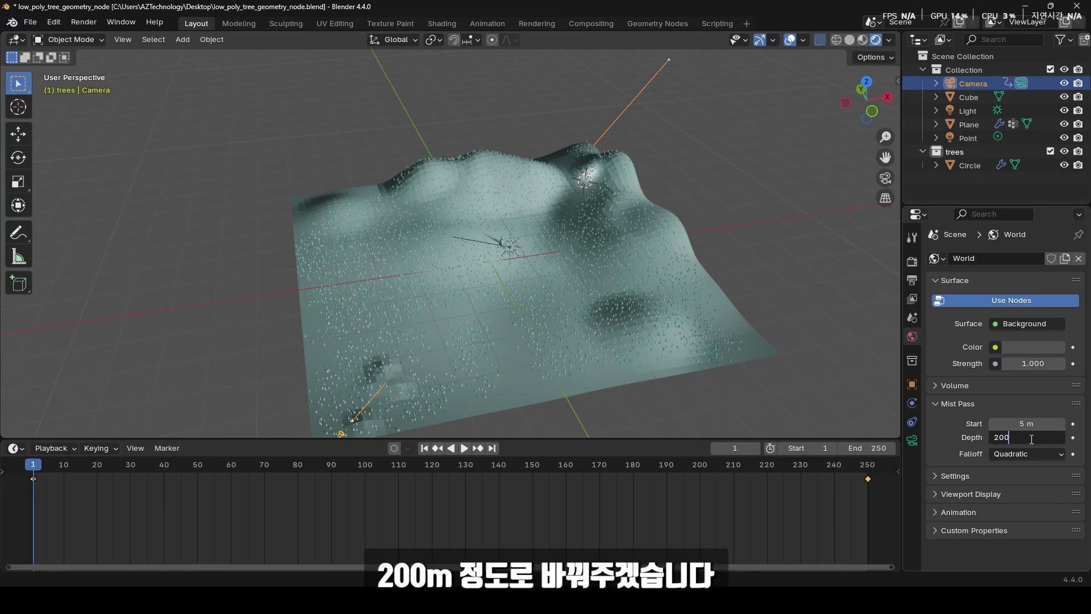
key(Return)
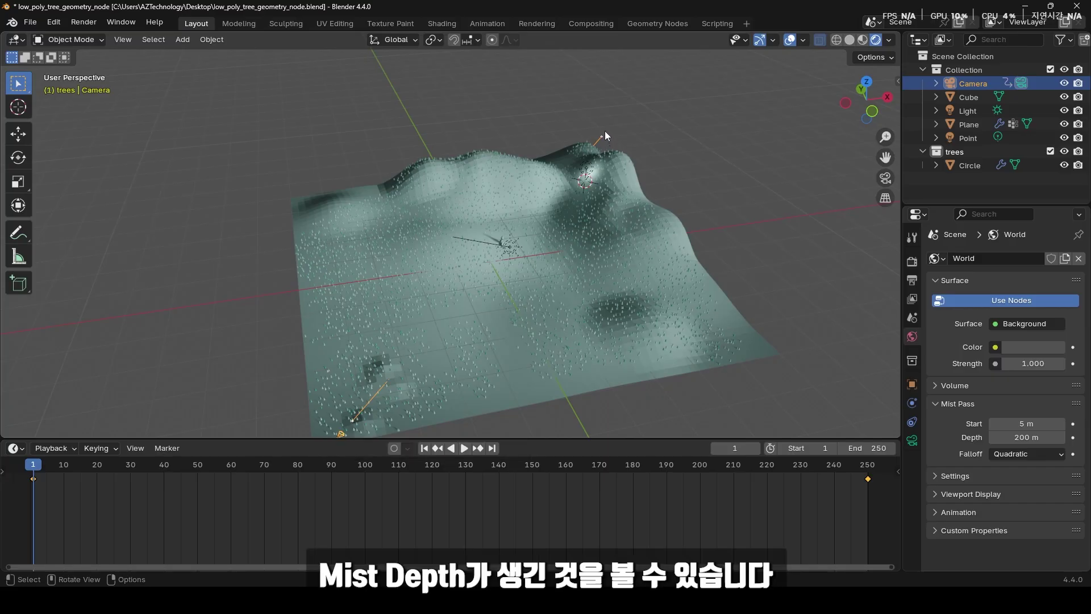
Step: Look through the camera (Numpad 0) and preview the Mist render pass instead of Combined
key(KP_0)
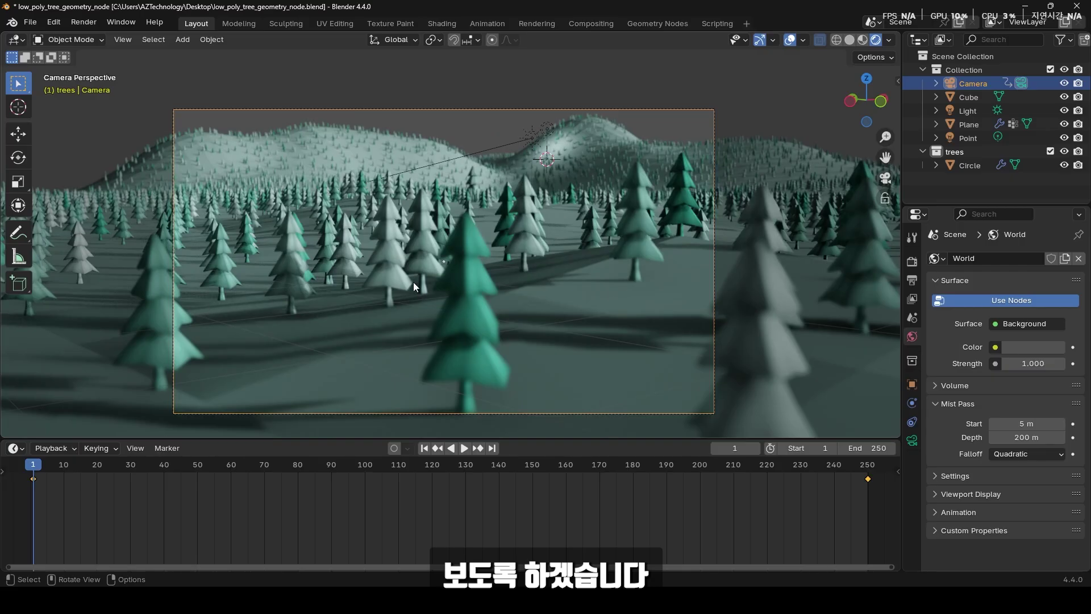
click(889, 40)
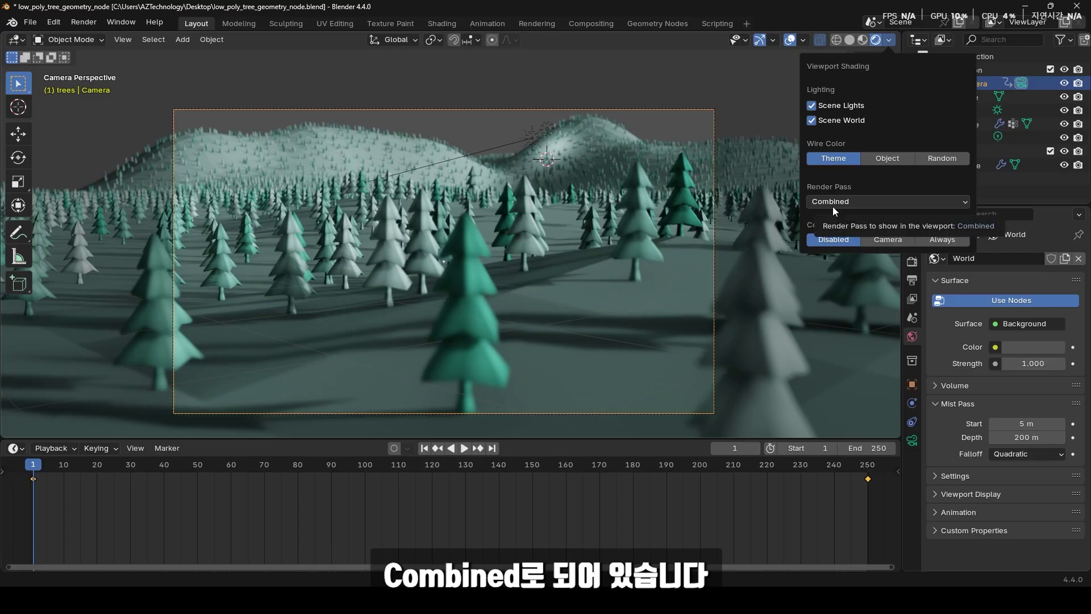
click(898, 200)
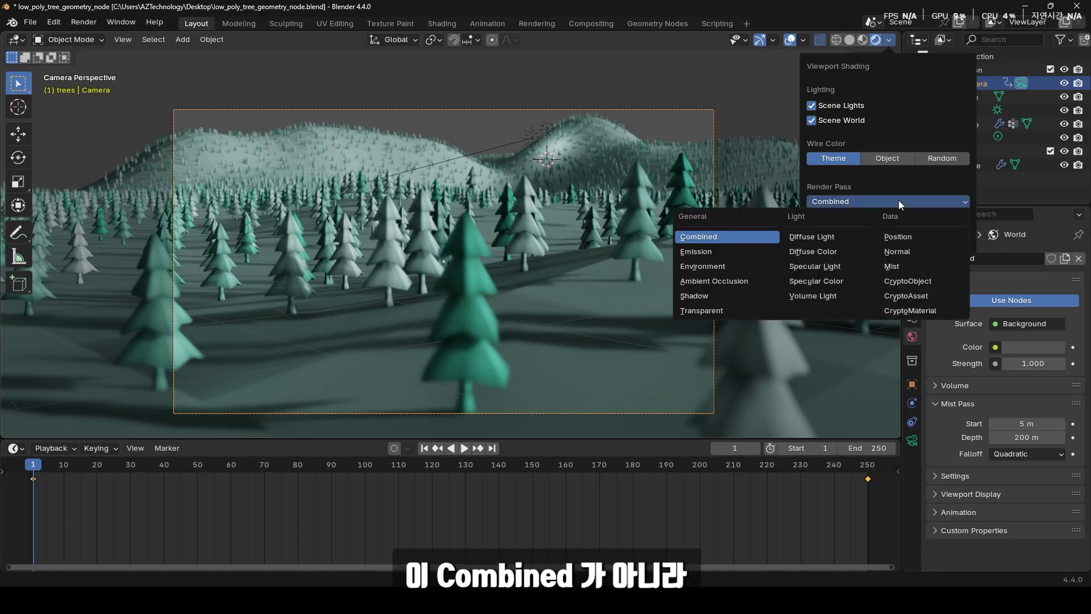
click(895, 266)
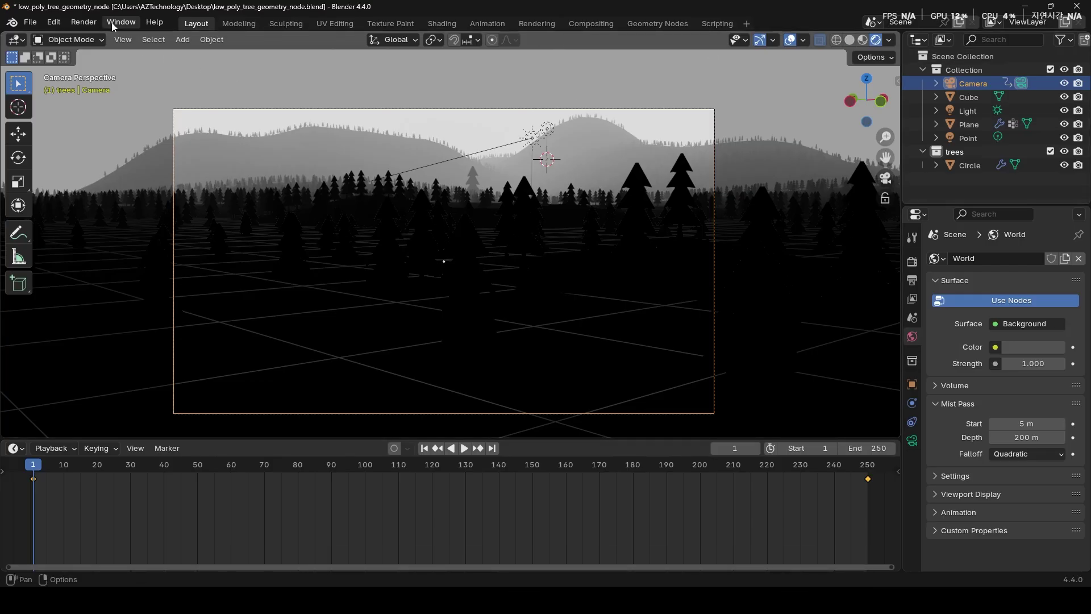
Step: Render a still image of the current frame from the Render menu
click(87, 24)
click(113, 37)
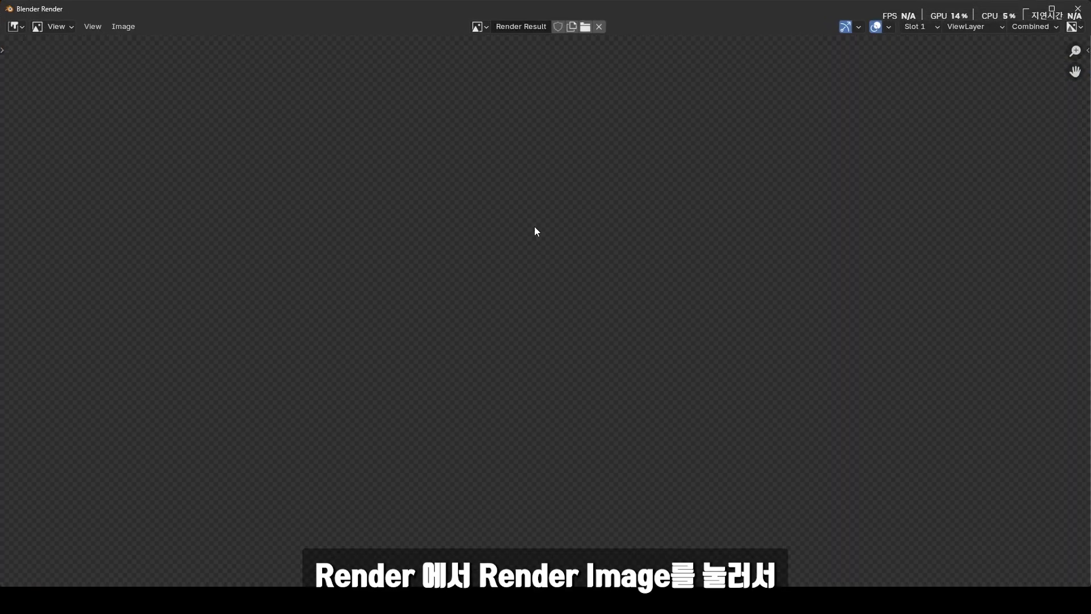
scroll(585, 272, down, 2)
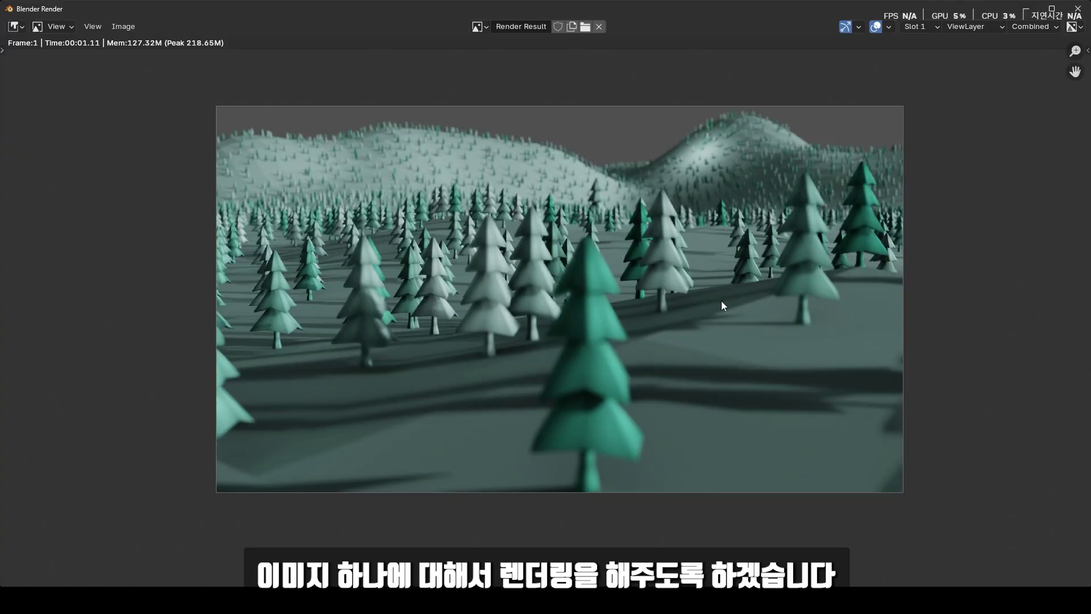
scroll(721, 300, up, 1)
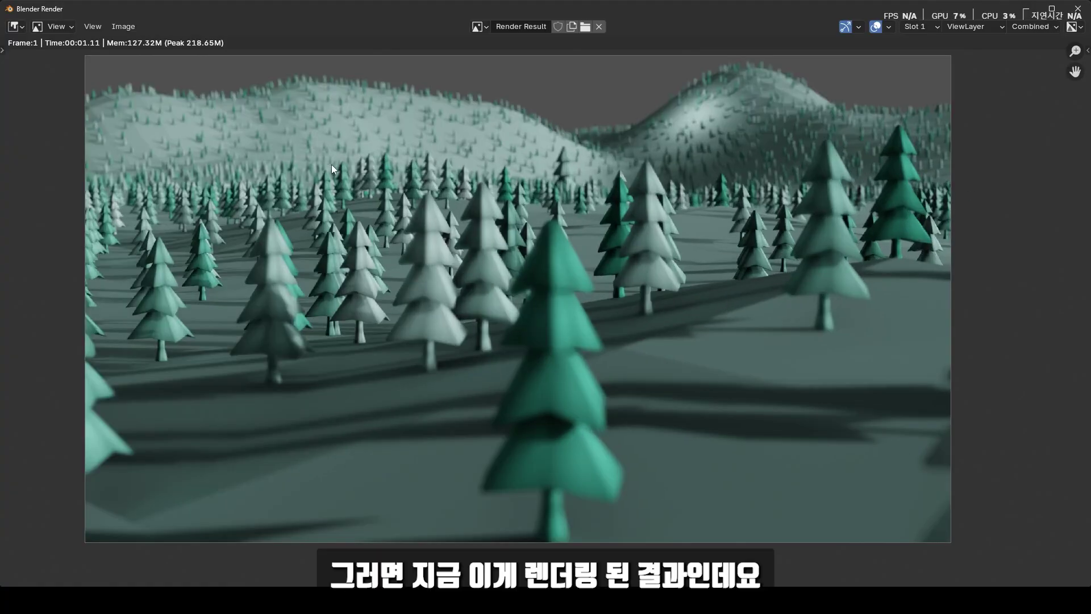
Step: Show the render result's Mist pass, then close the render window
click(1056, 26)
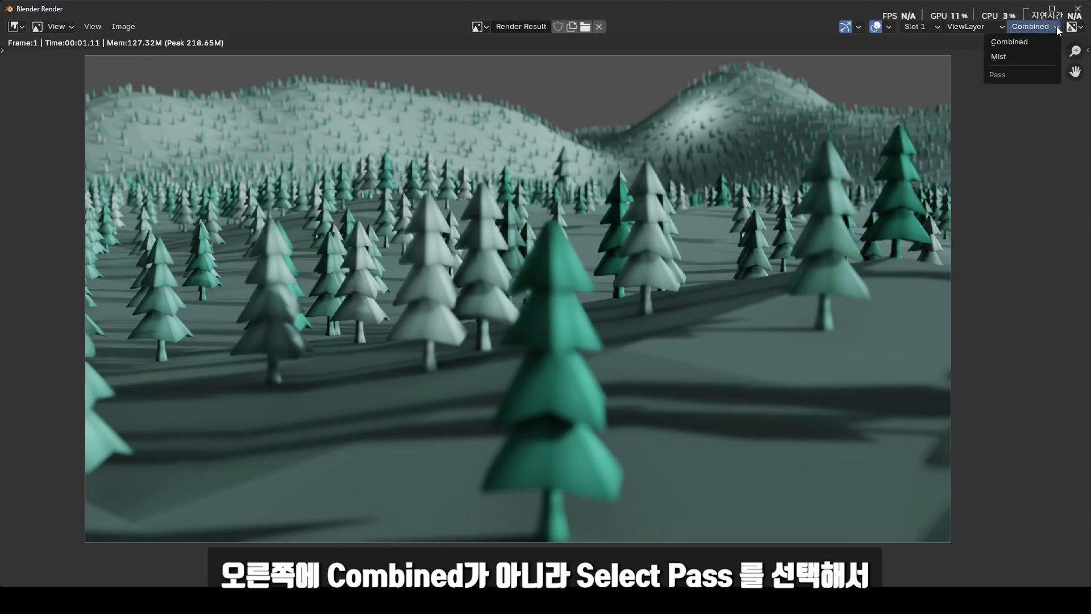
click(1005, 56)
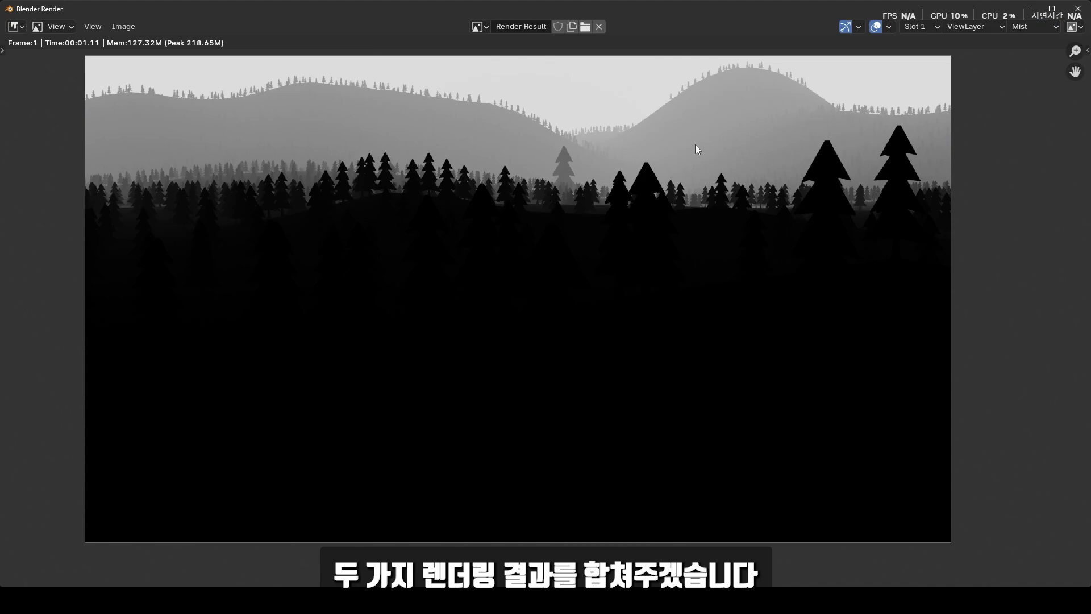
click(1077, 10)
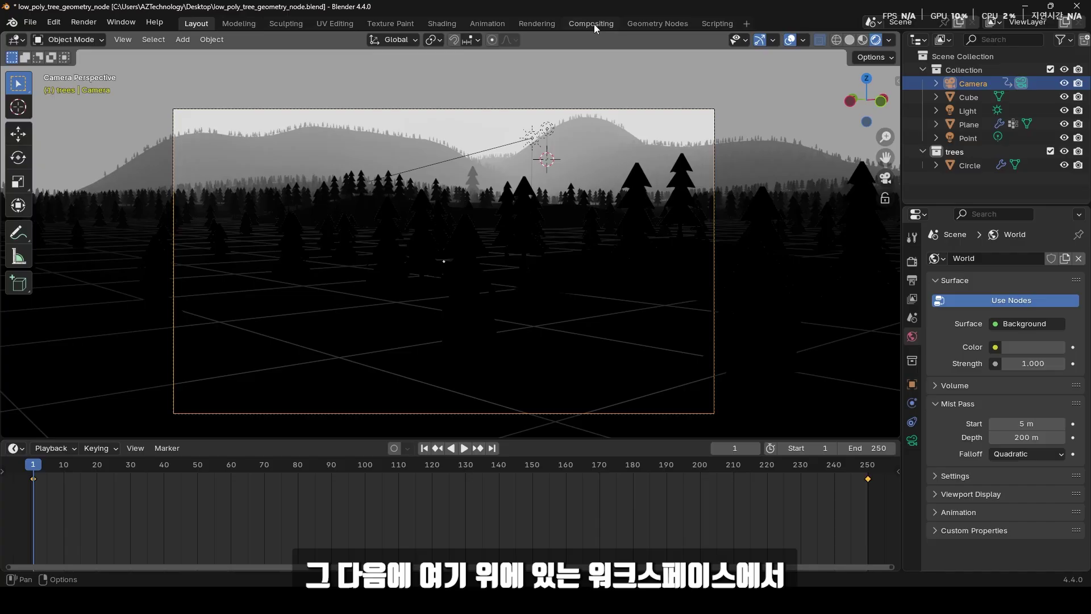
Step: In the Compositing workspace, enable Use Nodes and zoom in on Render Layers and Composite
click(594, 23)
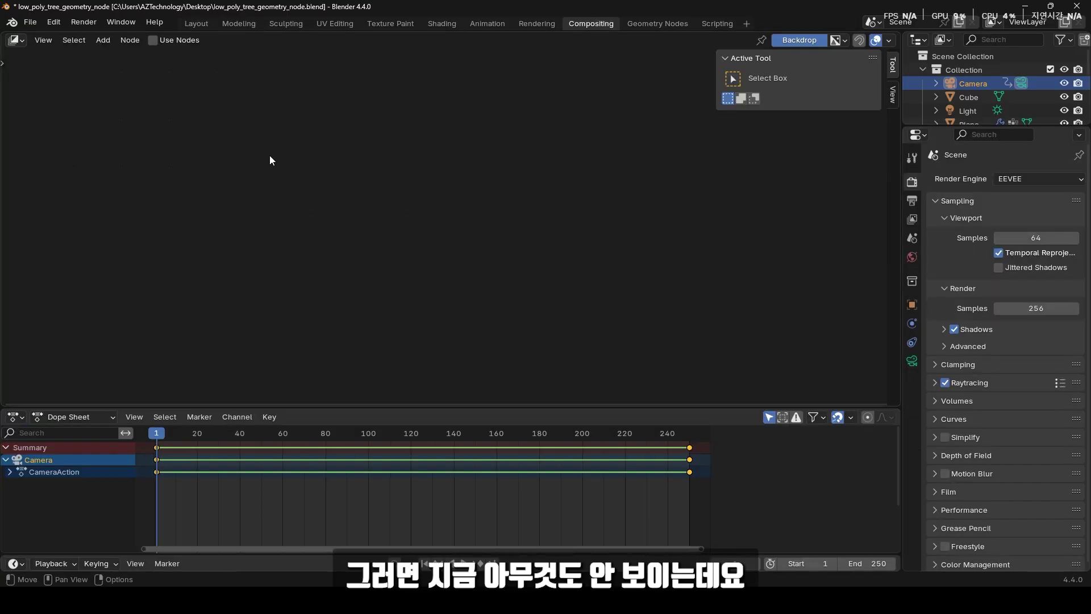
click(154, 39)
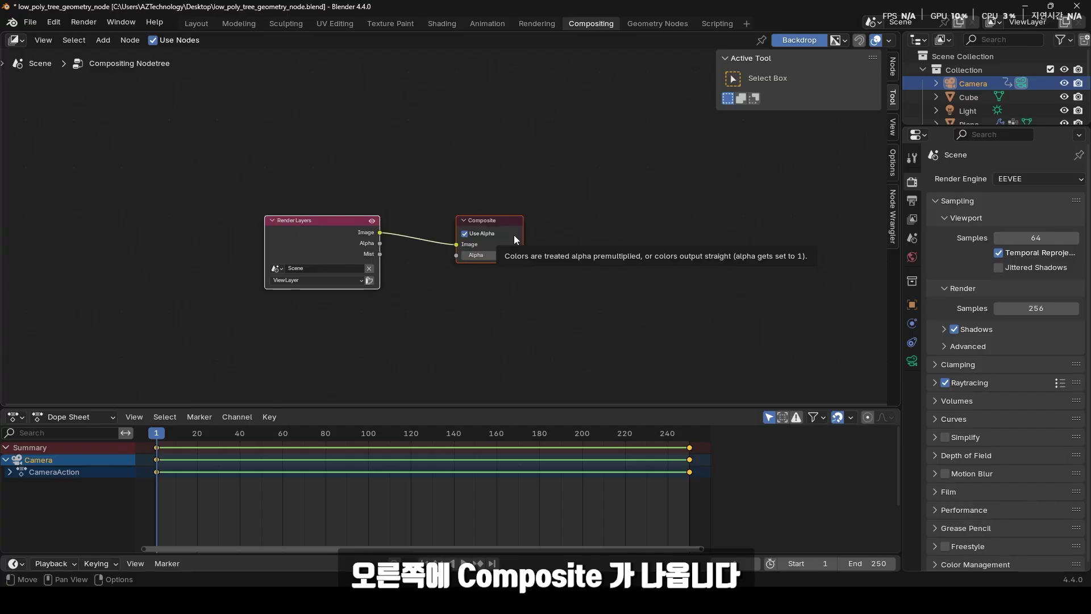
scroll(366, 255, up, 1)
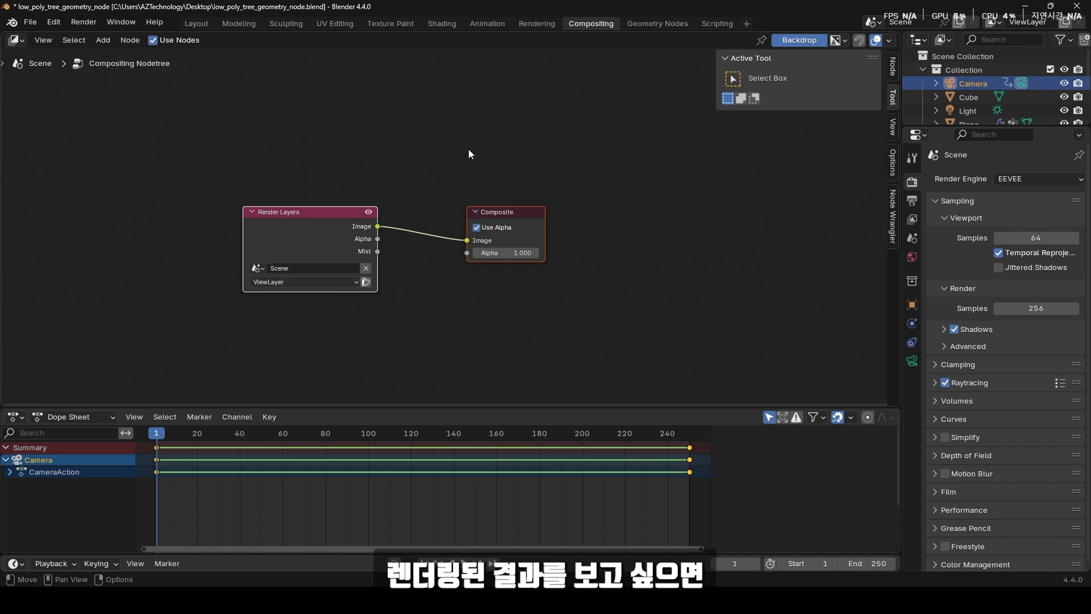
Step: Add a Viewer node below Composite and connect the Render Layers Image output to it
click(412, 138)
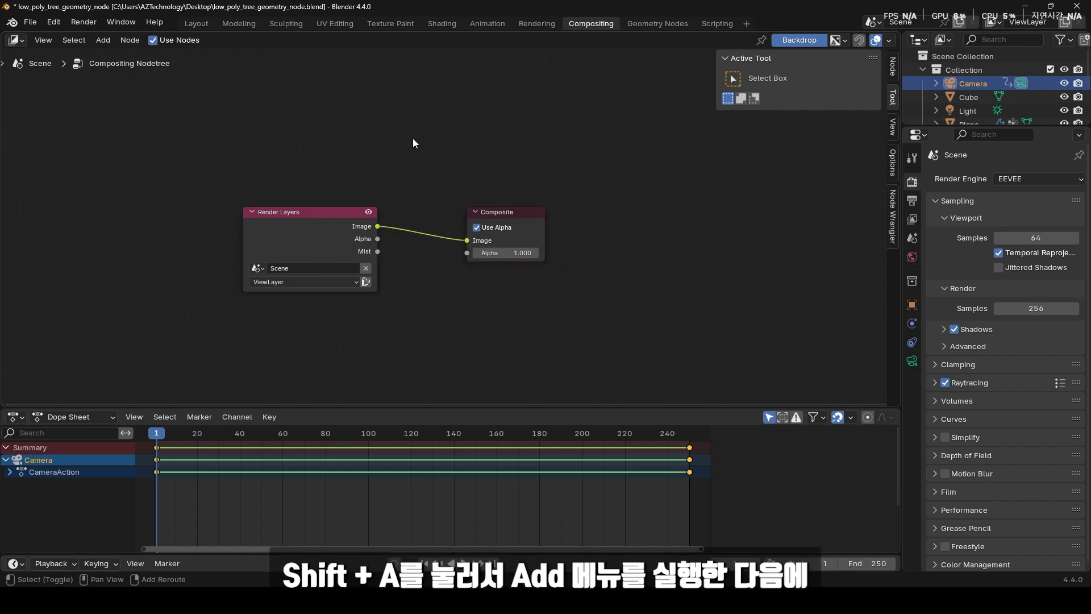
key(shift+a)
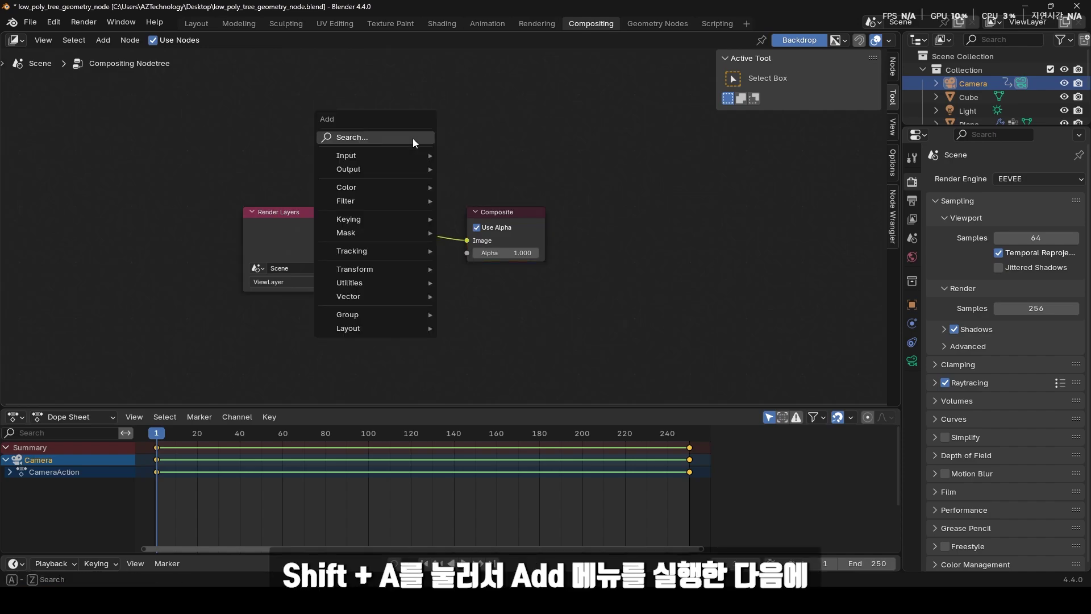
click(413, 137)
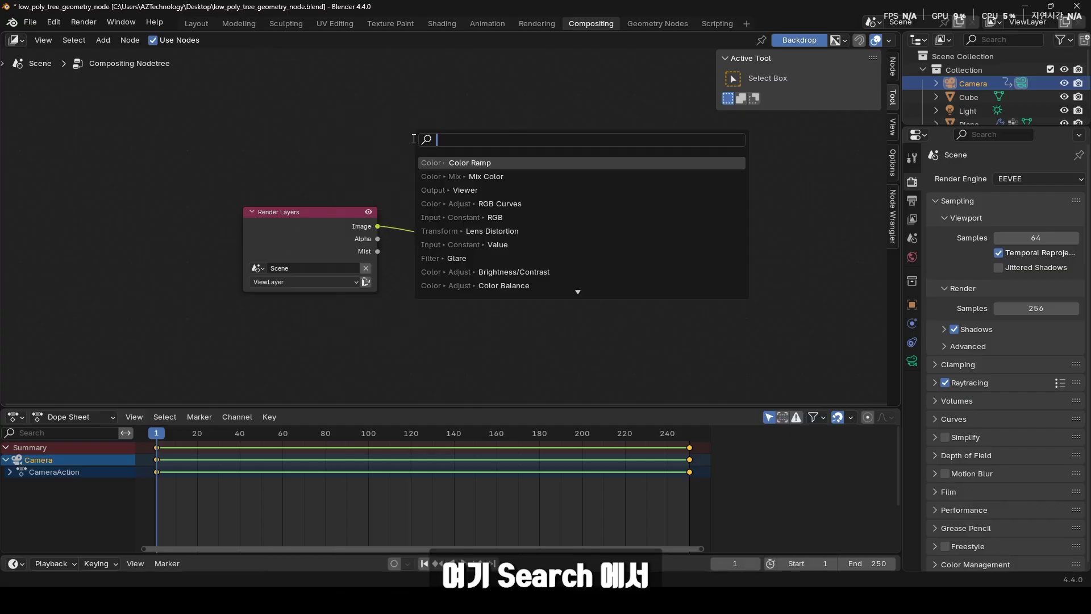
text(view)
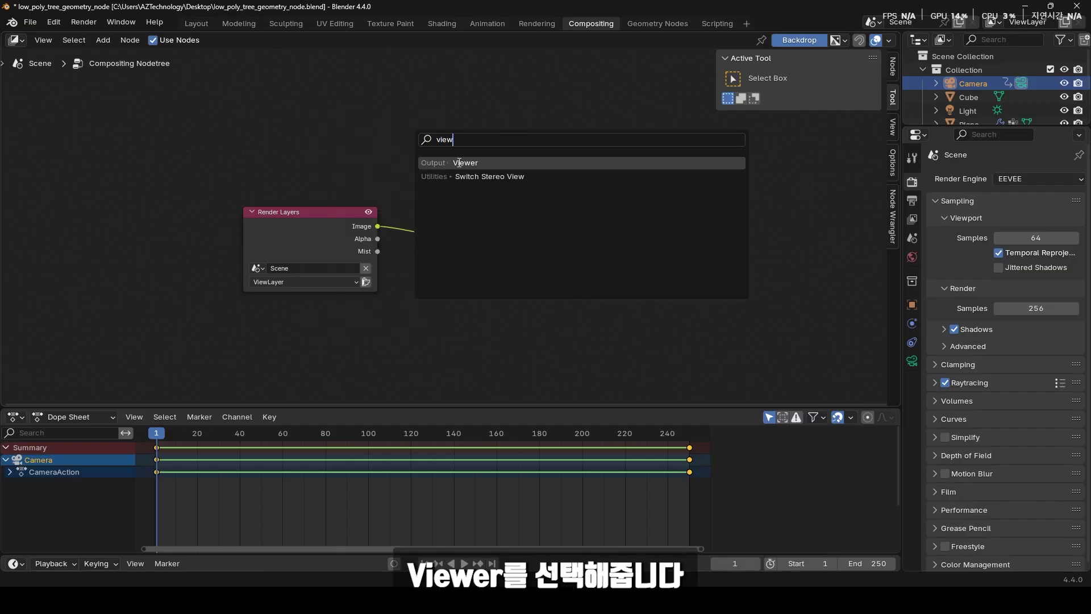
click(461, 163)
click(470, 283)
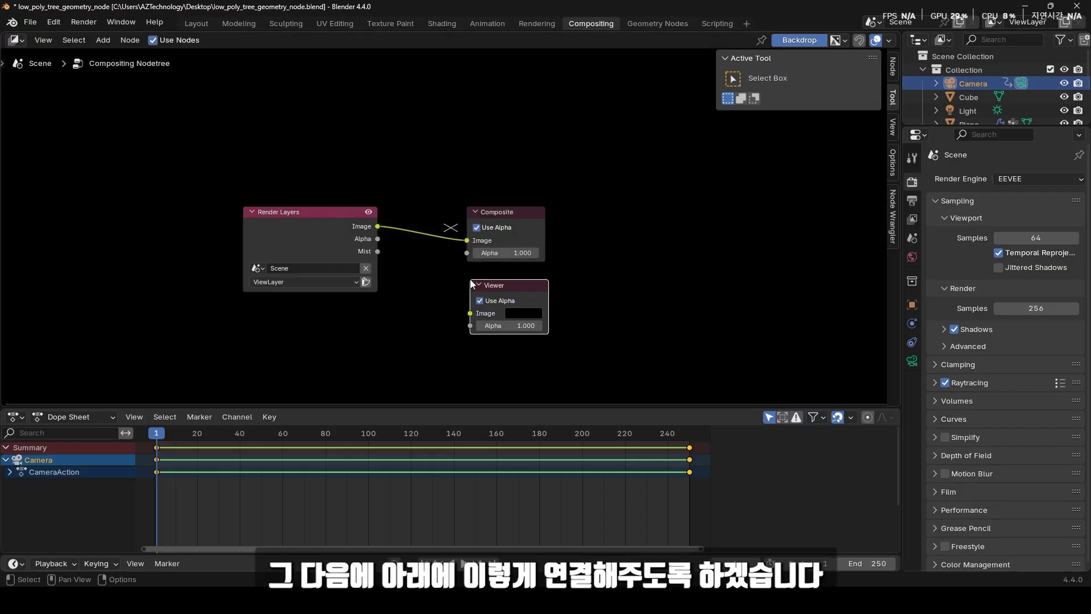
drag(321, 236, 199, 241)
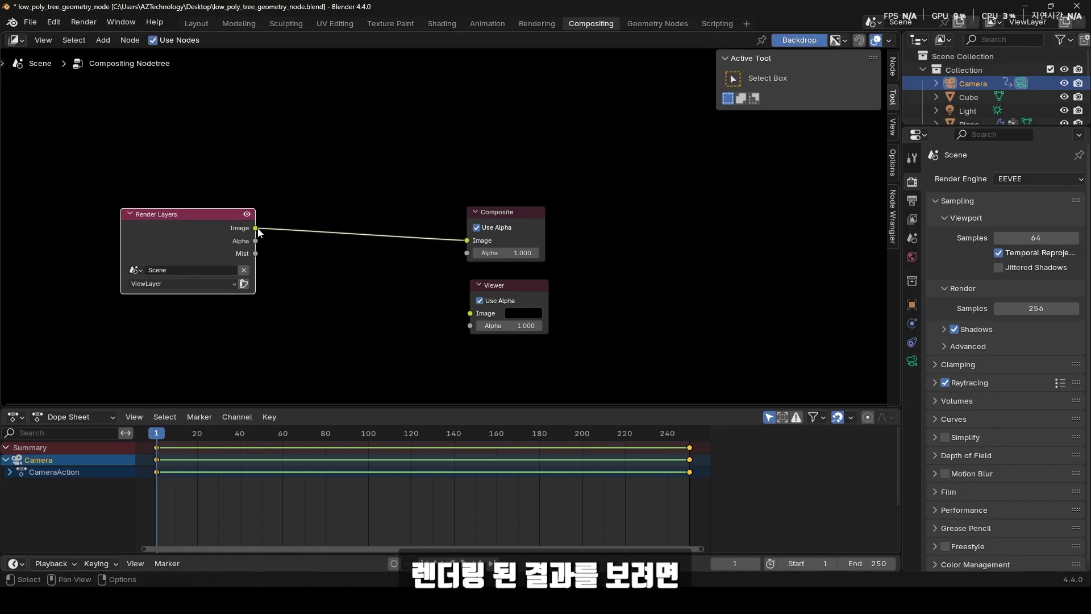
drag(256, 228, 469, 314)
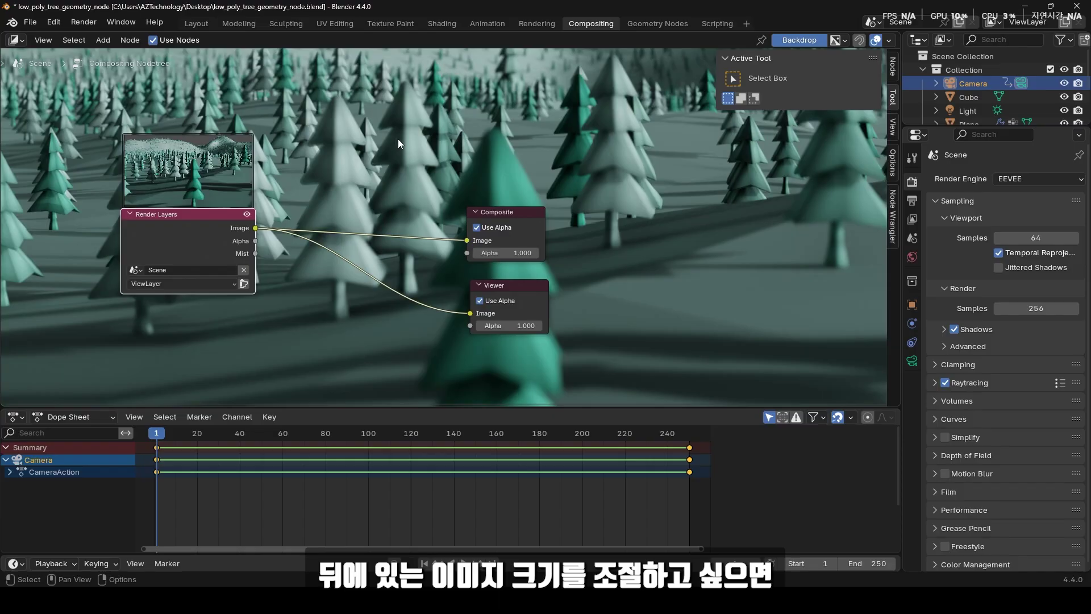
Step: Zoom the compositor backdrop out twice with V until its edges show, then back with Alt+V
key(v)
key(v)
key(v)
key(v)
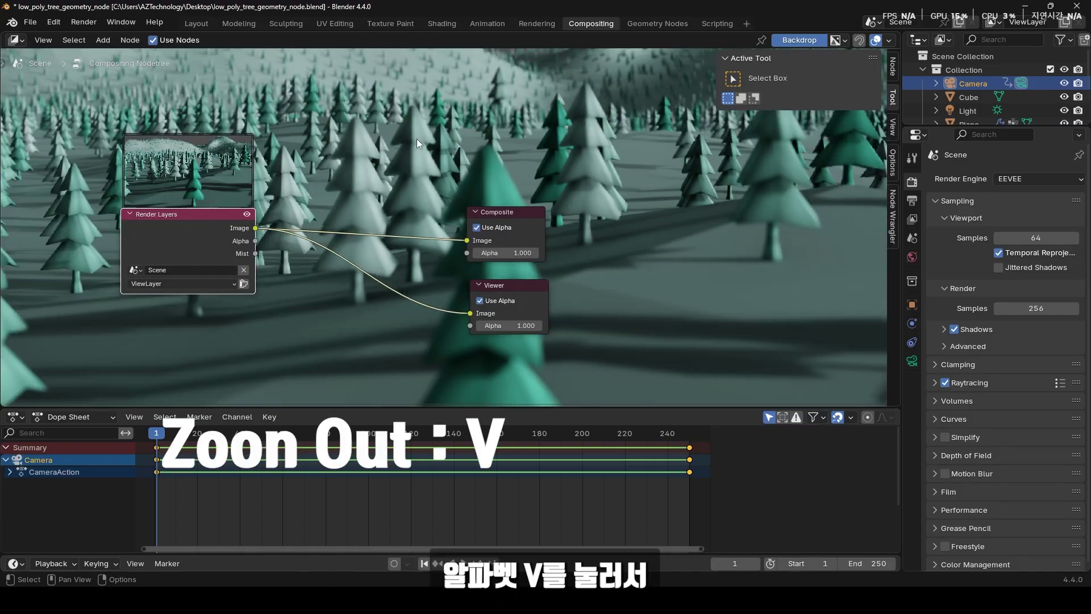
key(v)
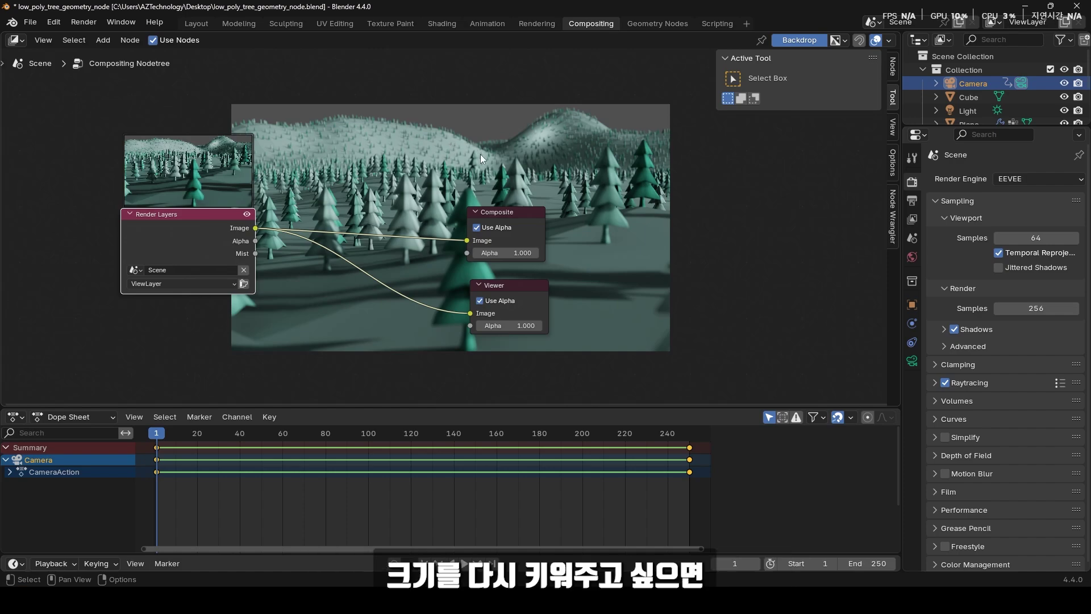
key(alt+v)
key(alt+v)
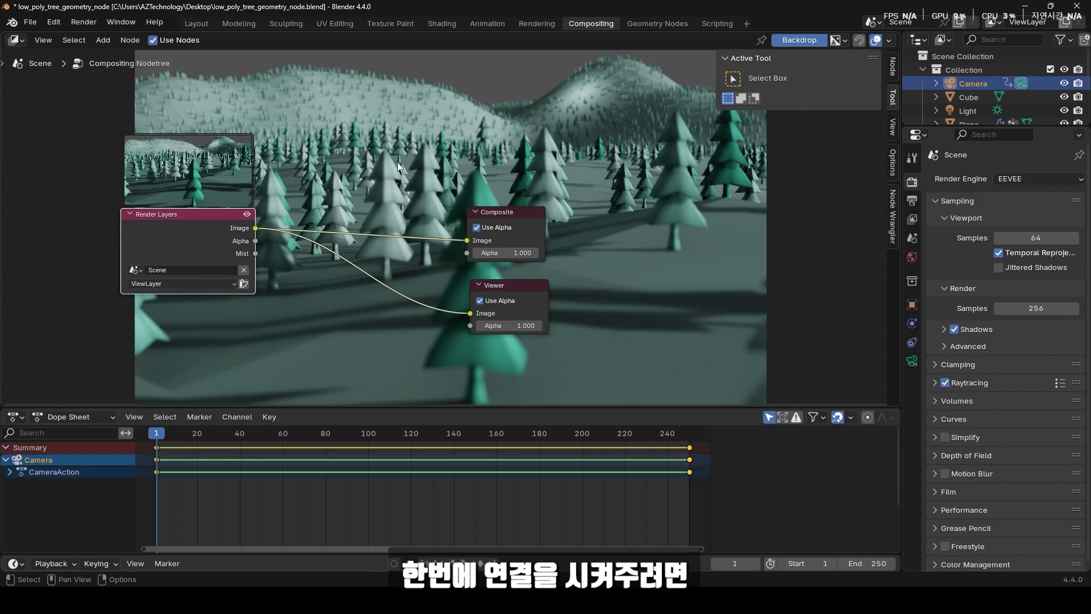
Step: Join both Image links at one reroute, then move Composite and Viewer right and Render Layers left
key(shift)
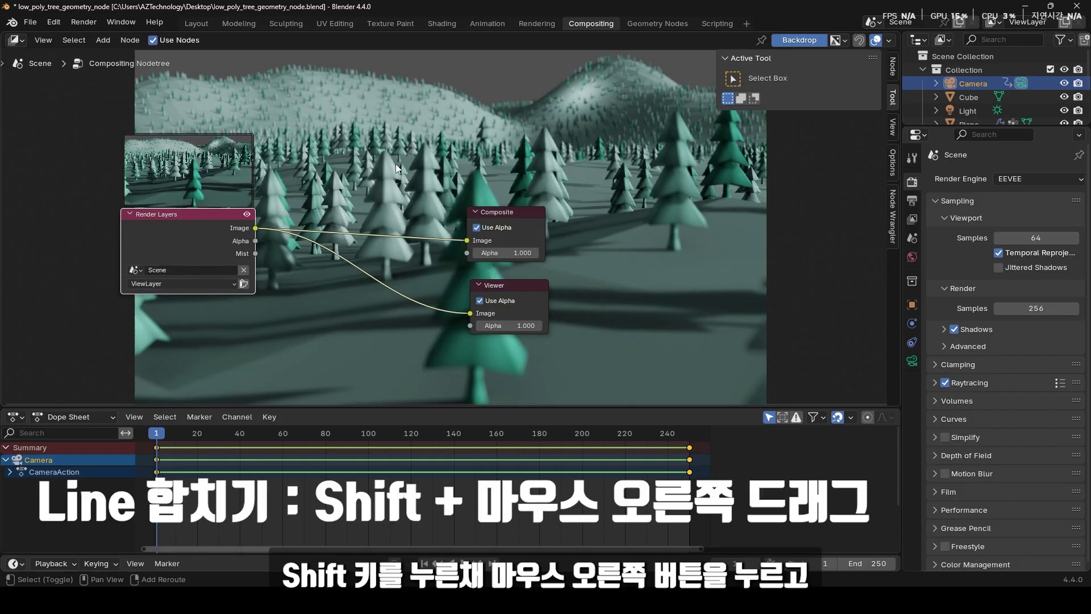
shift+right_drag(397, 167, 366, 322)
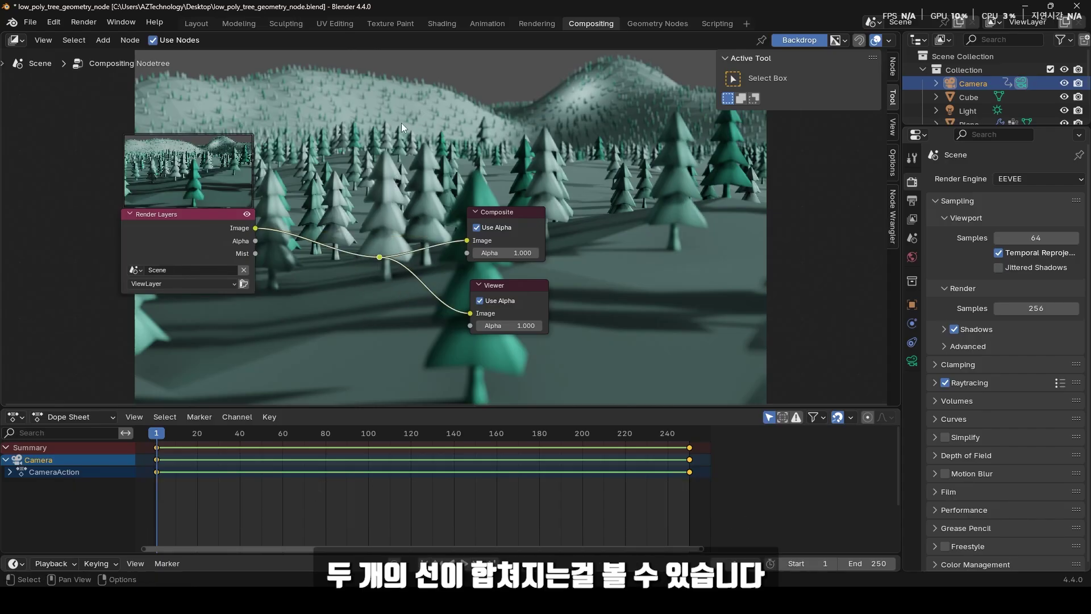
drag(400, 121, 620, 364)
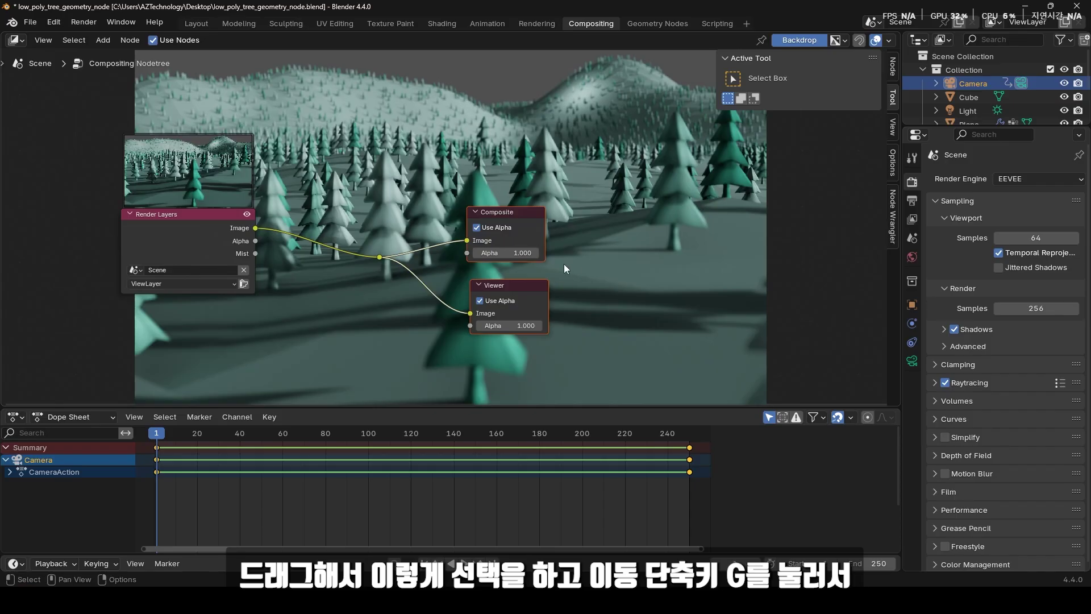
key(g)
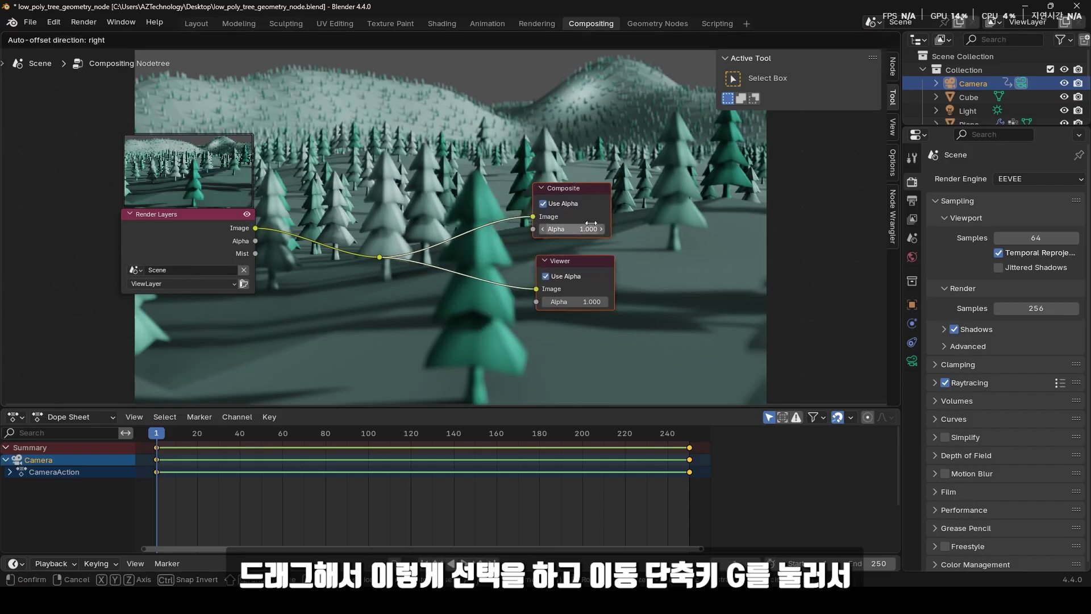
click(682, 252)
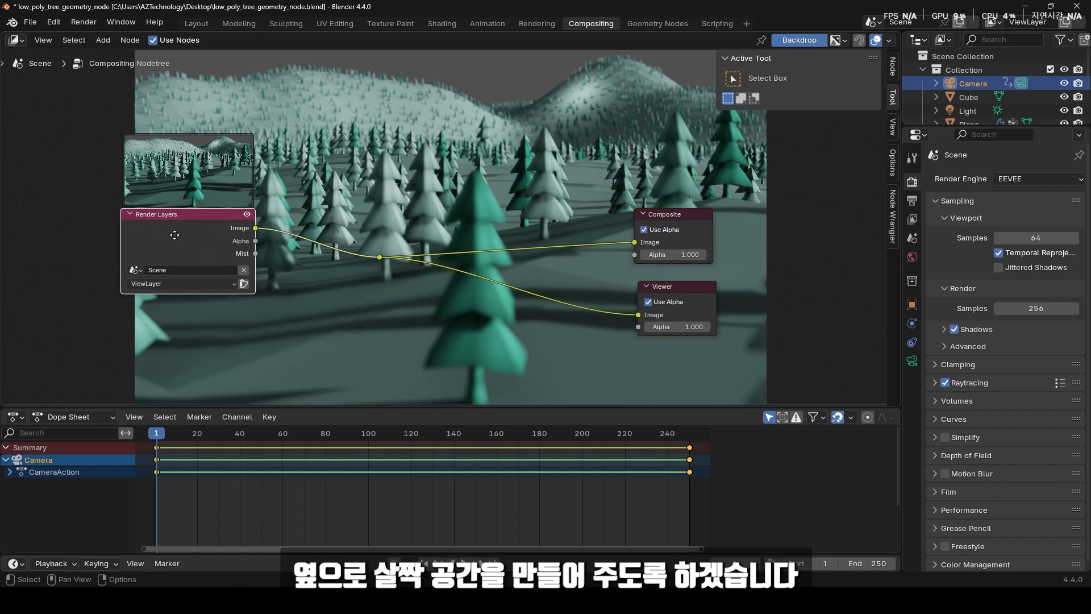
drag(192, 238, 103, 247)
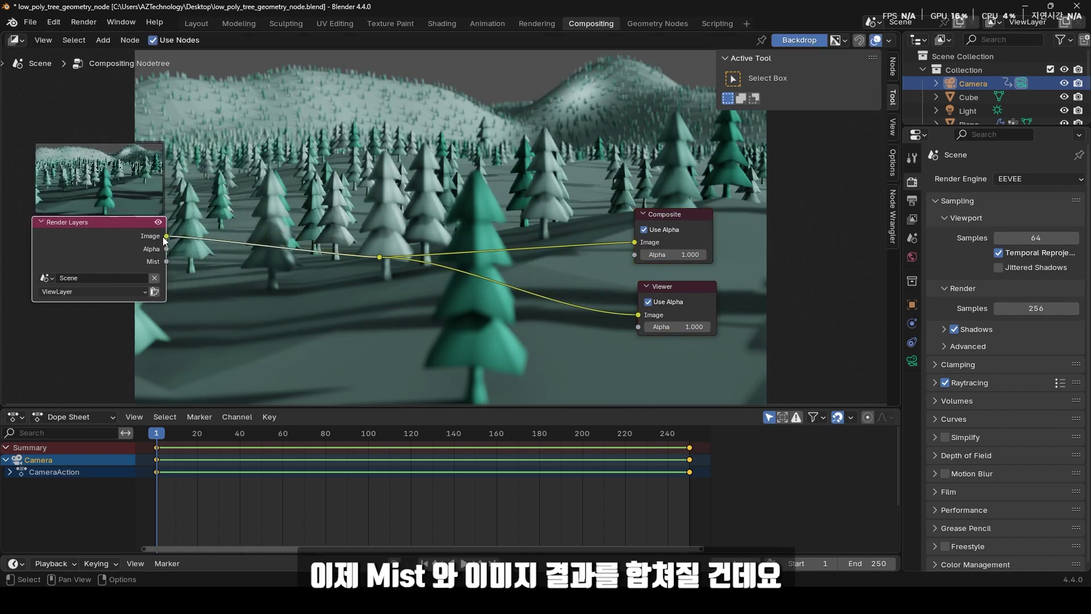
Step: Insert a Mix Color node before the outputs and wire the Mist pass into its second Image input
click(295, 162)
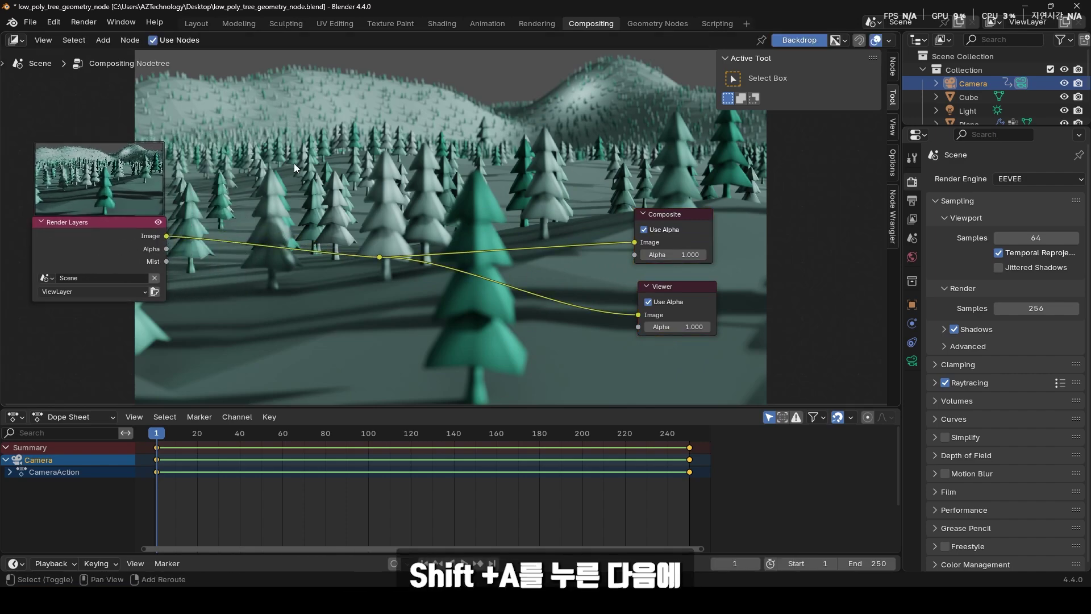
key(shift+a)
click(247, 163)
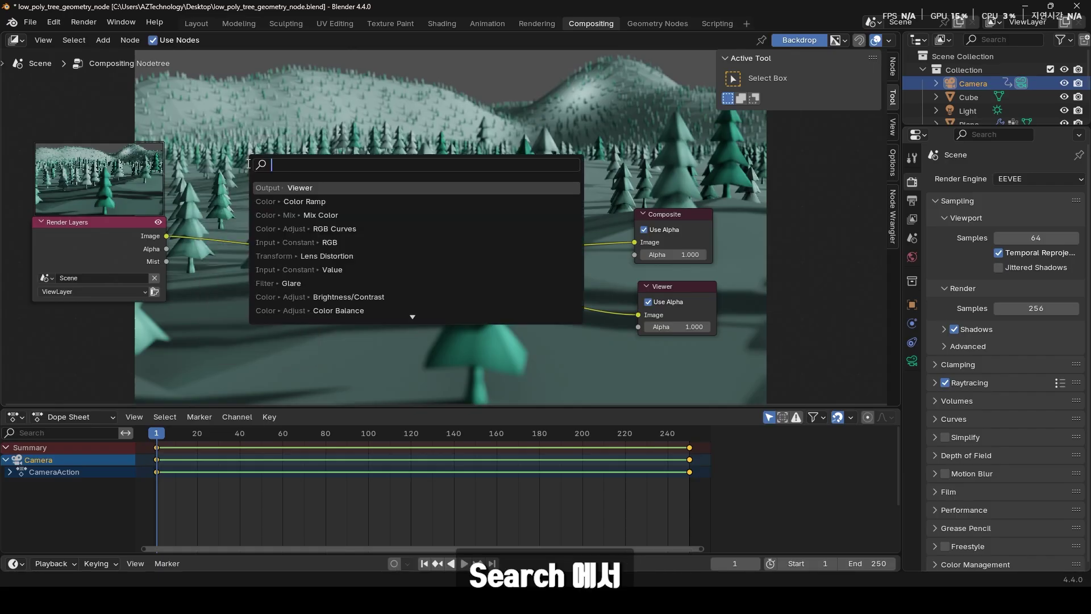
text(colo)
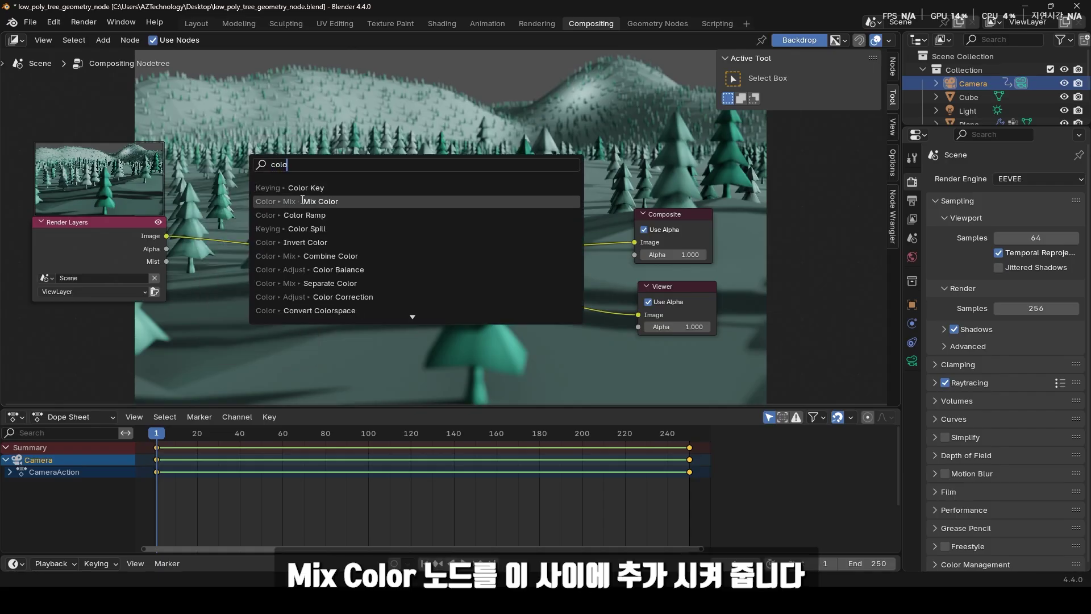
click(320, 201)
click(270, 204)
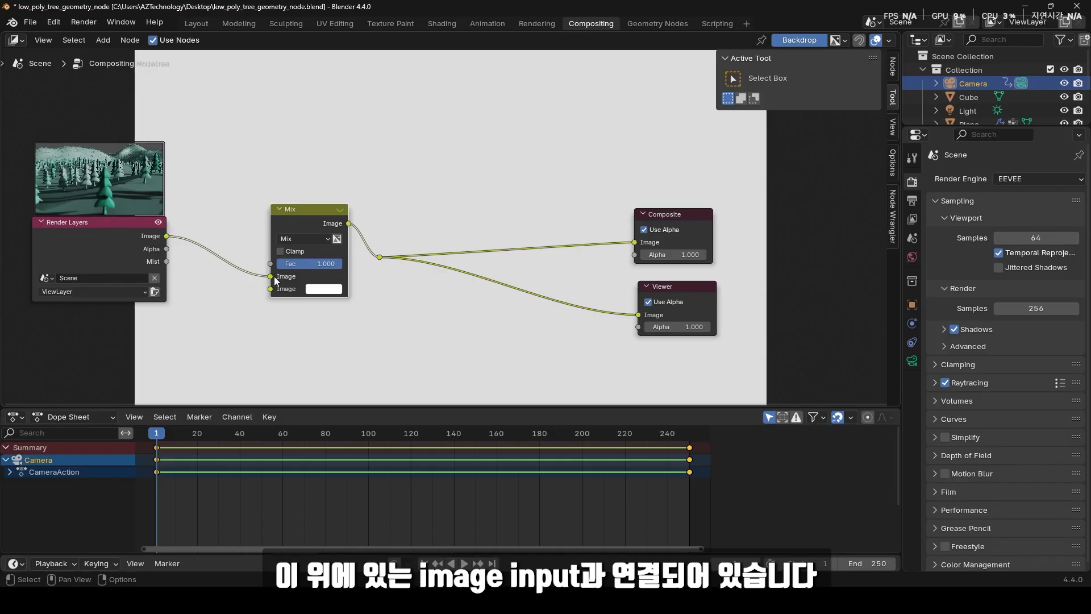
click(162, 255)
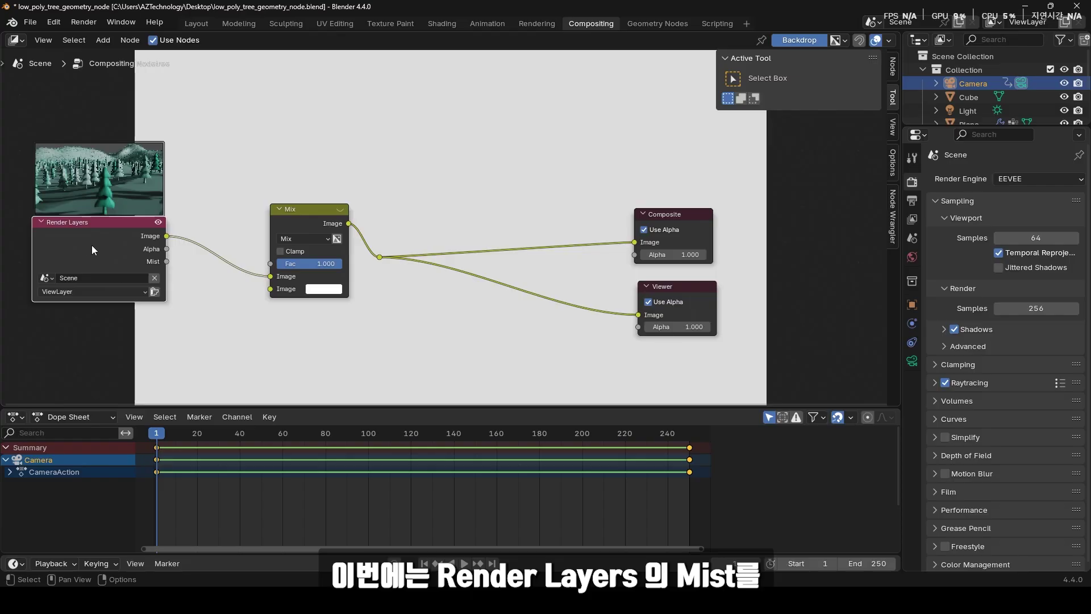
drag(166, 261, 272, 291)
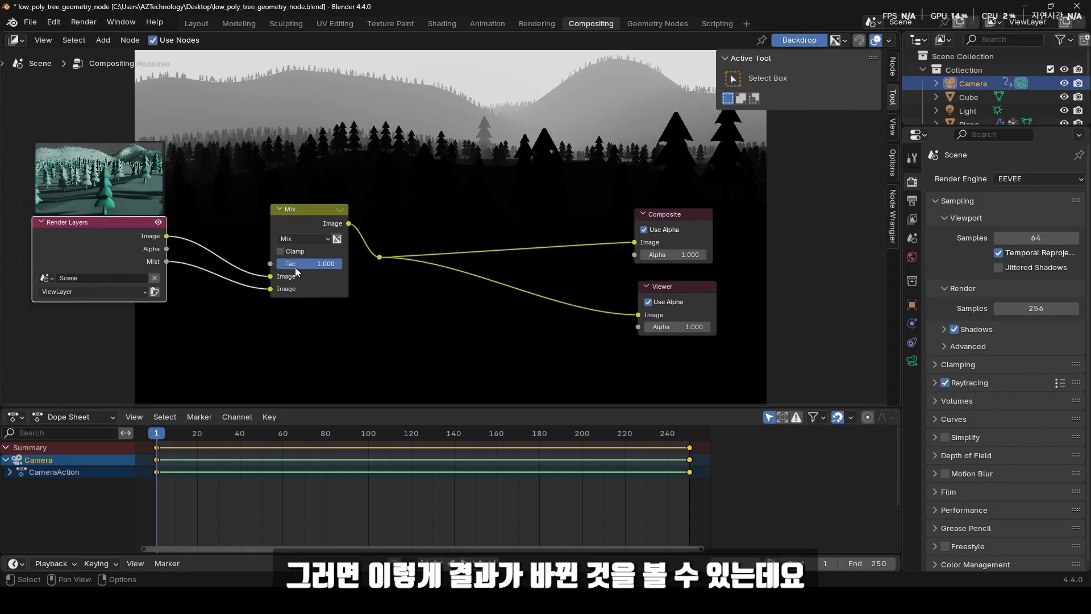
Step: Drag the Mix Fac down to preview the colour render, then nudge the Mix node right
click(339, 264)
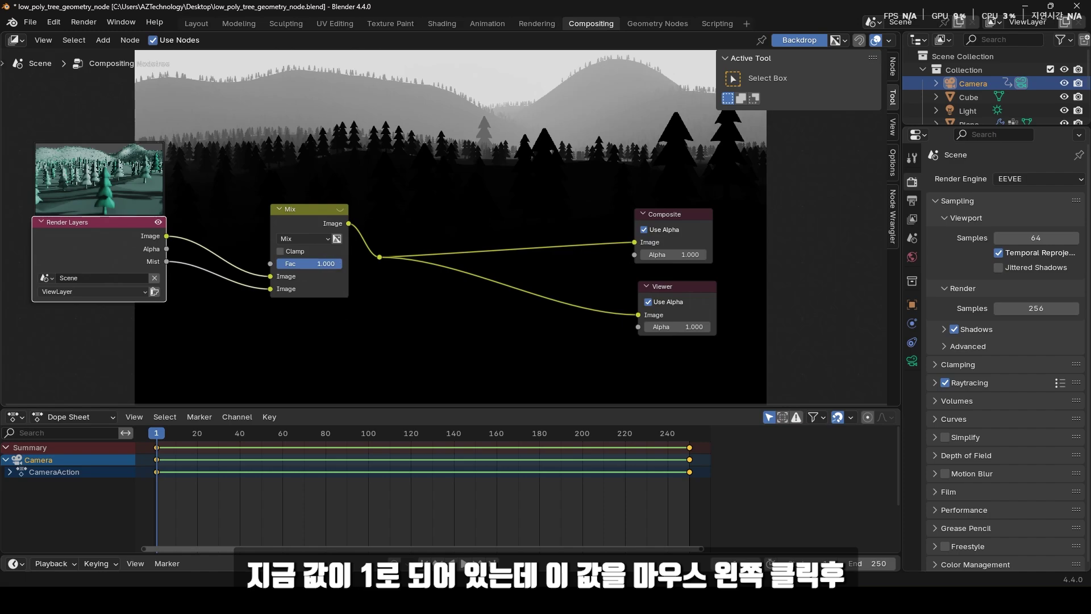
drag(340, 263, 272, 270)
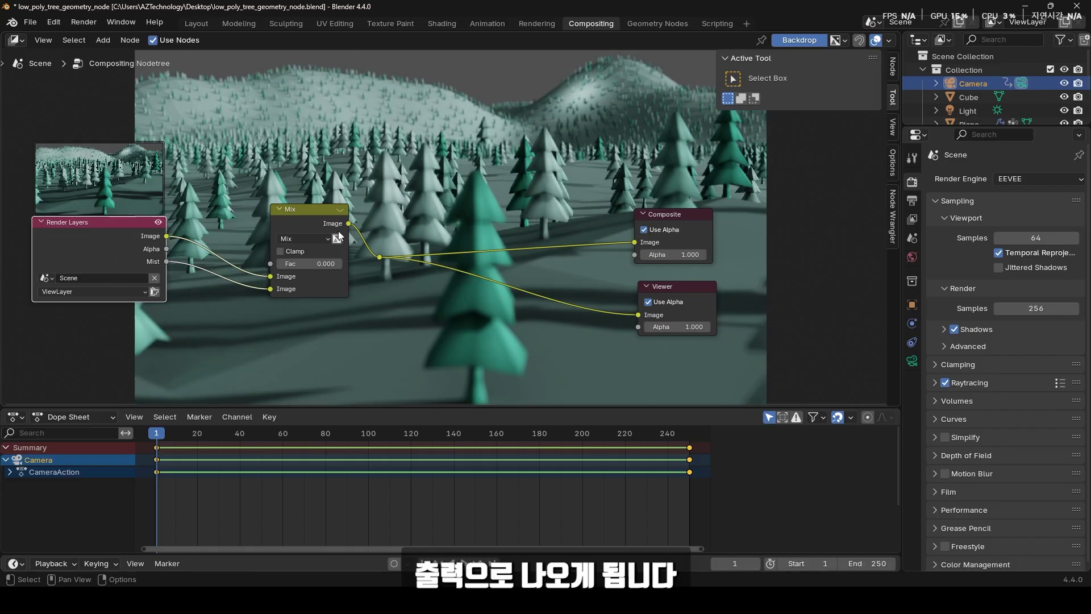
drag(271, 272, 347, 263)
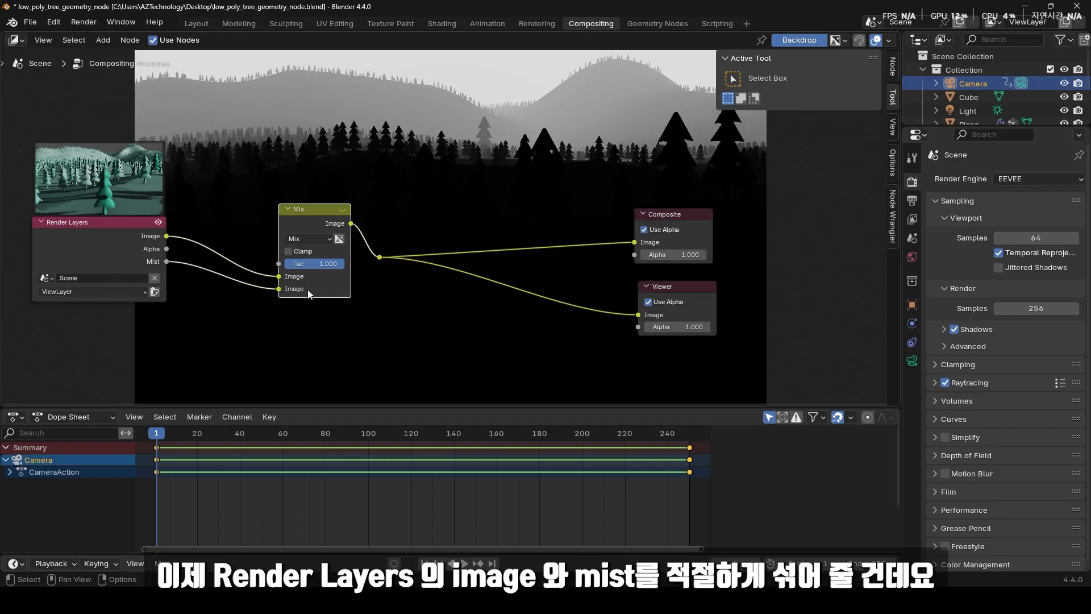
Step: Switch the Mix blending mode to Add, test its factor, and shift Render Layers left
drag(311, 263, 345, 263)
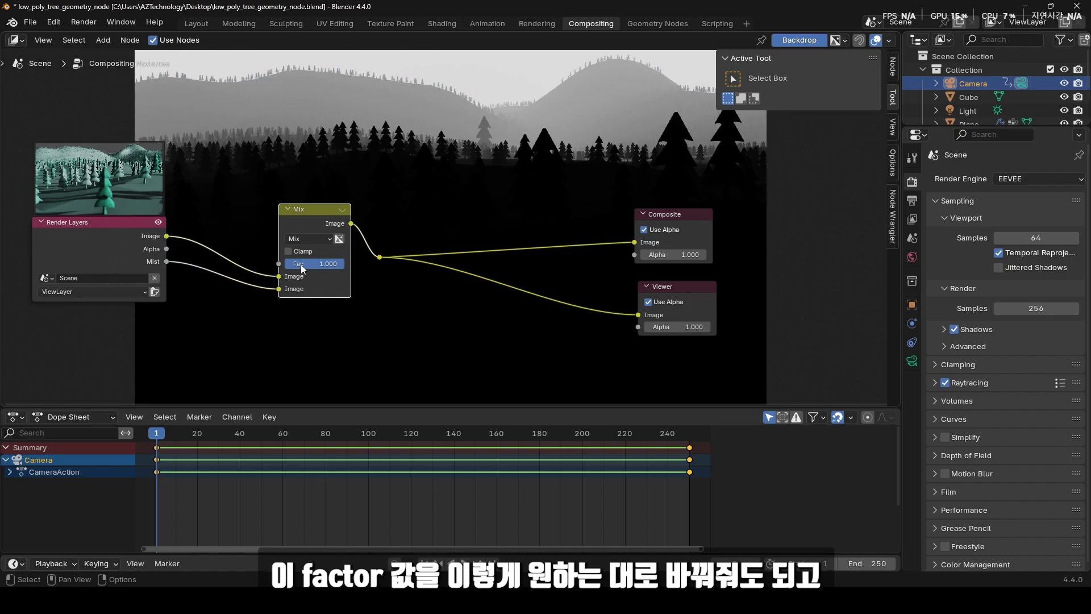
click(312, 240)
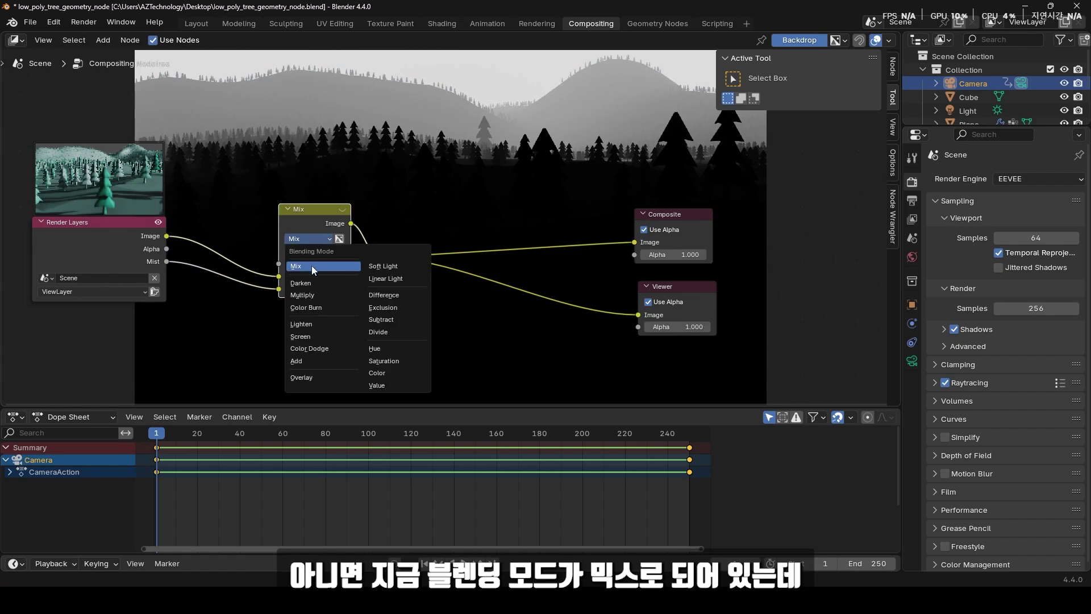
click(308, 362)
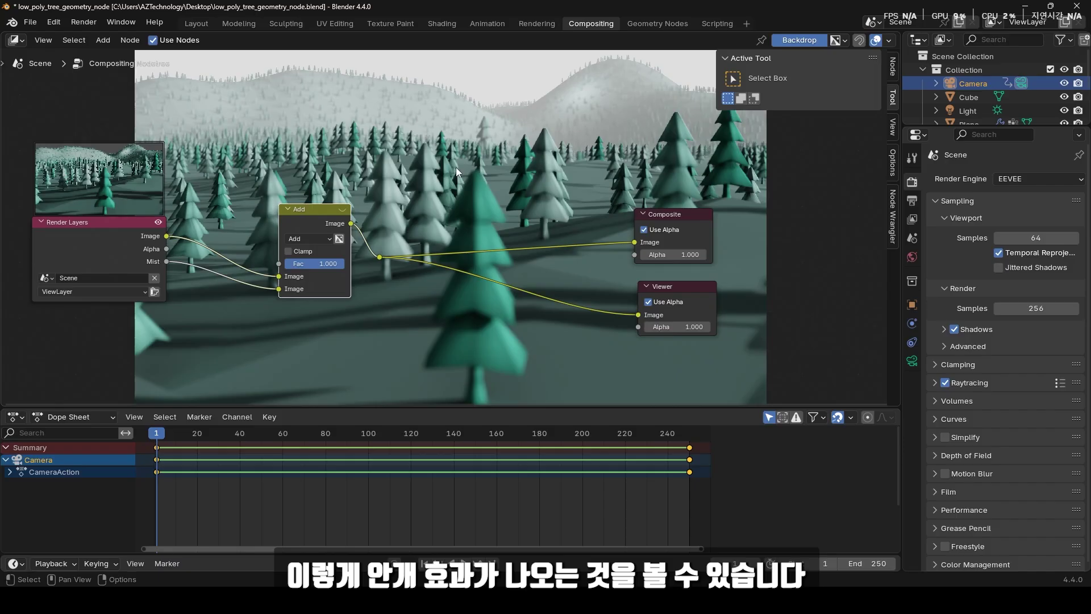
drag(340, 263, 407, 262)
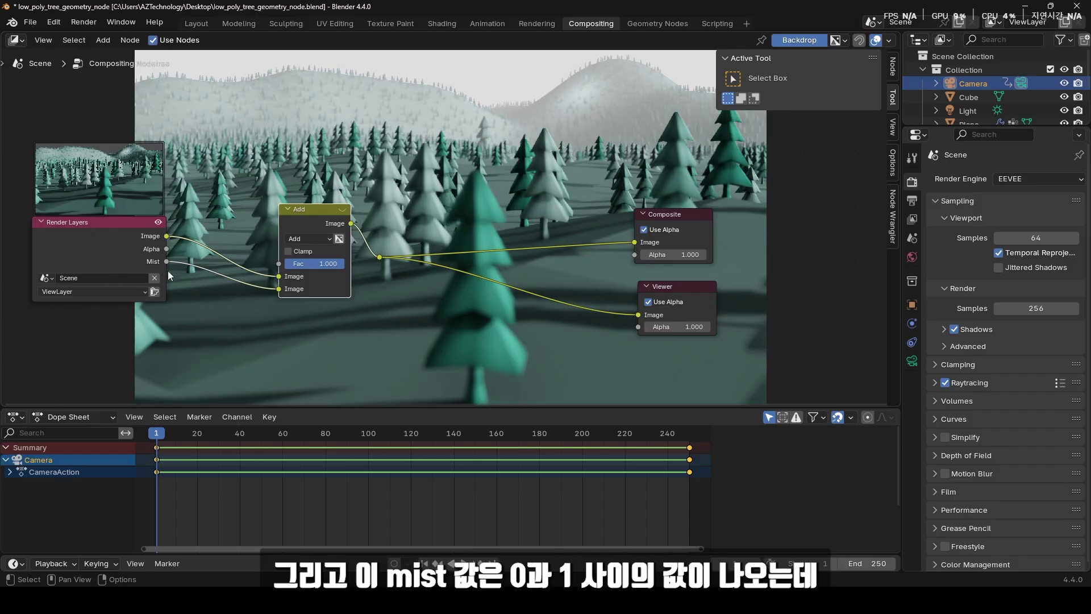
drag(144, 247, 120, 250)
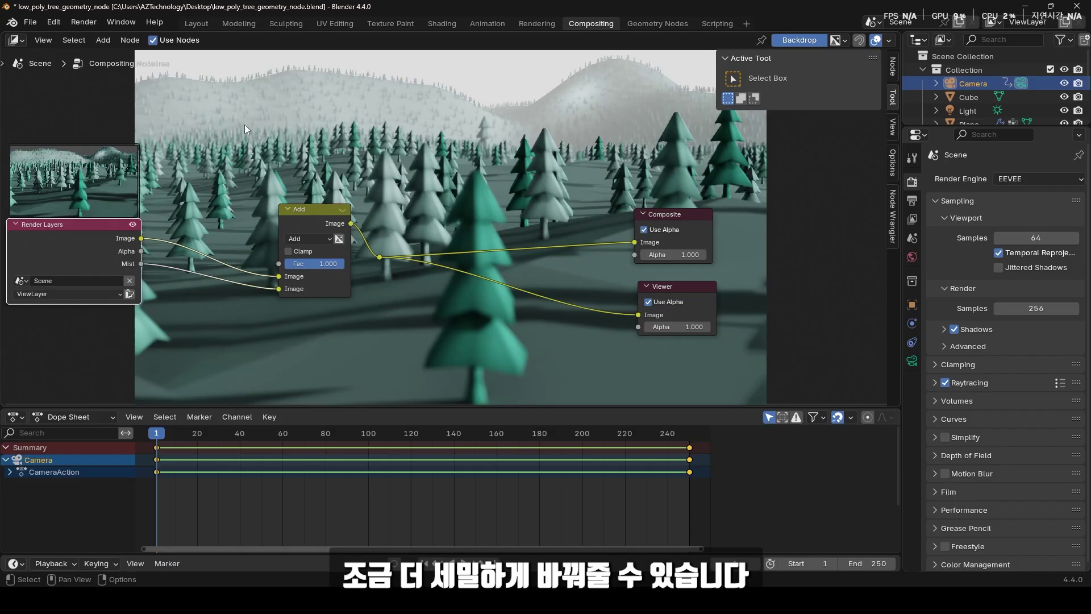
Step: Add a Color Ramp node and drop it onto the Mist link feeding the Add node
key(shift+a)
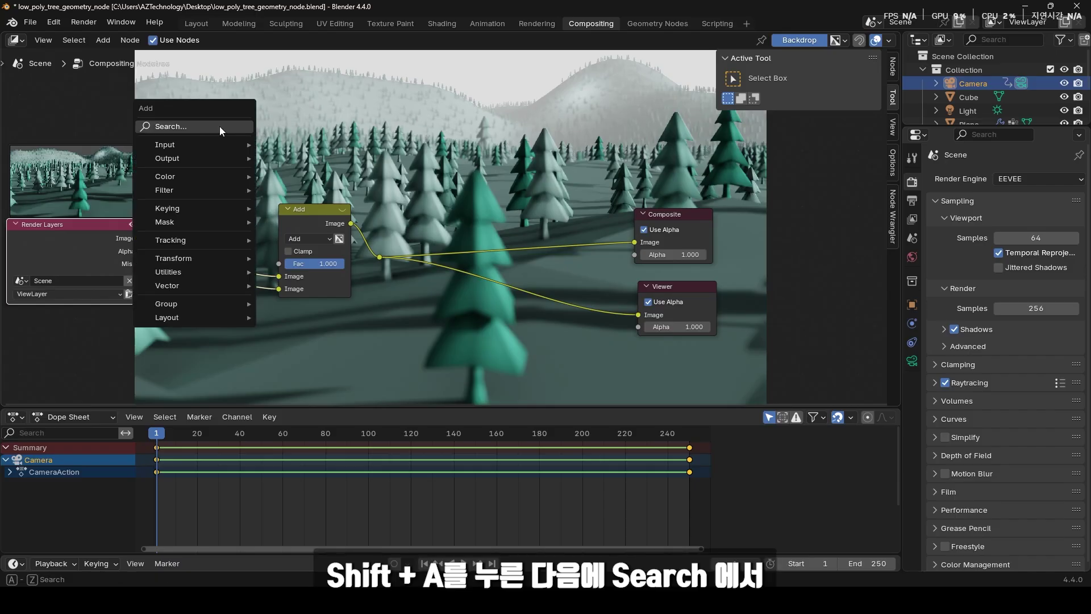
click(200, 126)
text(colo)
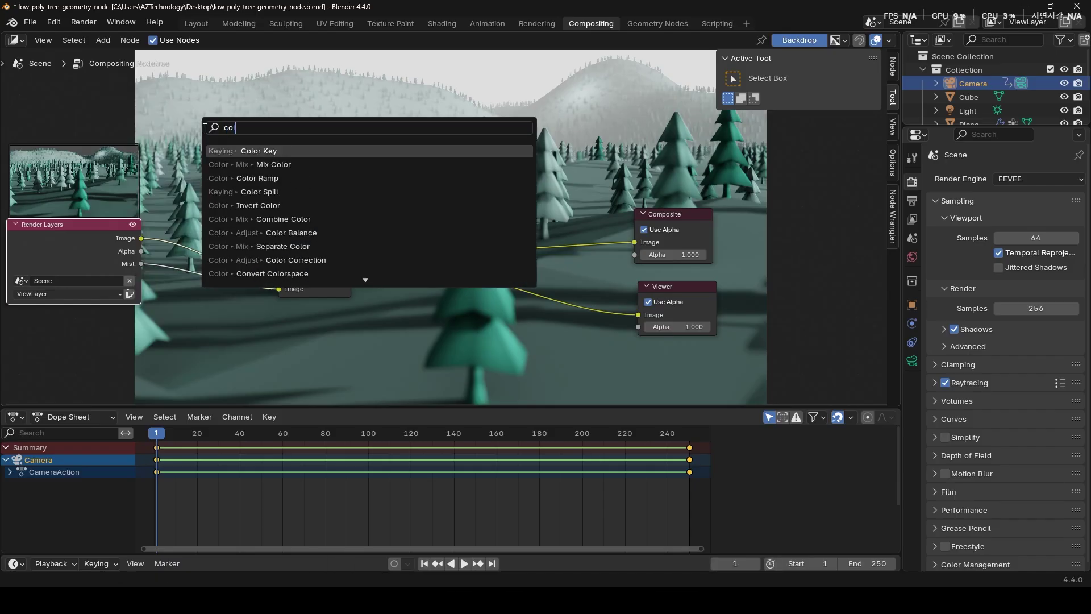
click(252, 177)
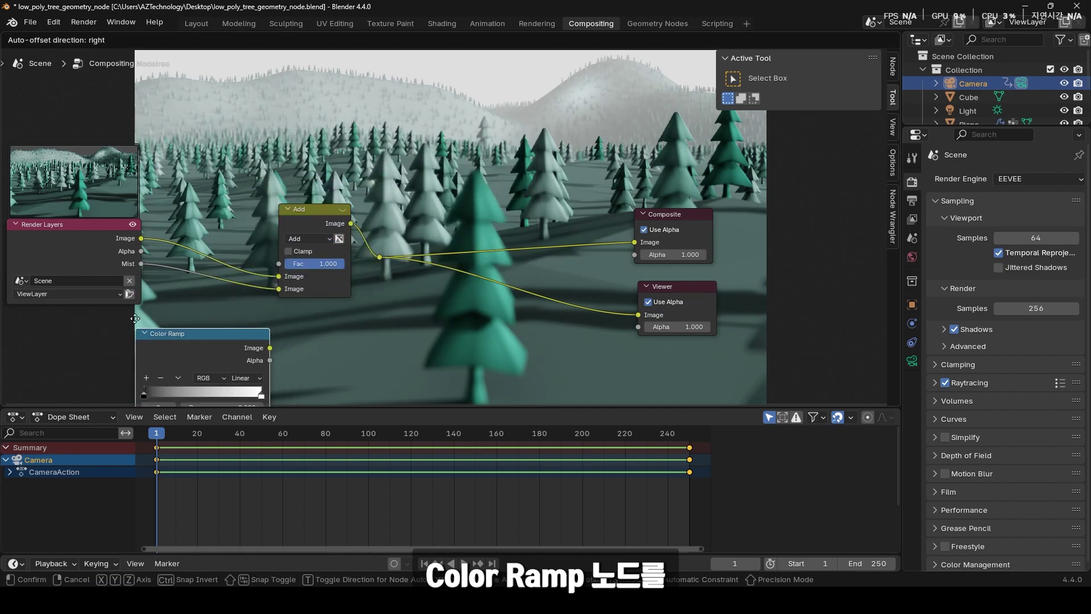
click(152, 288)
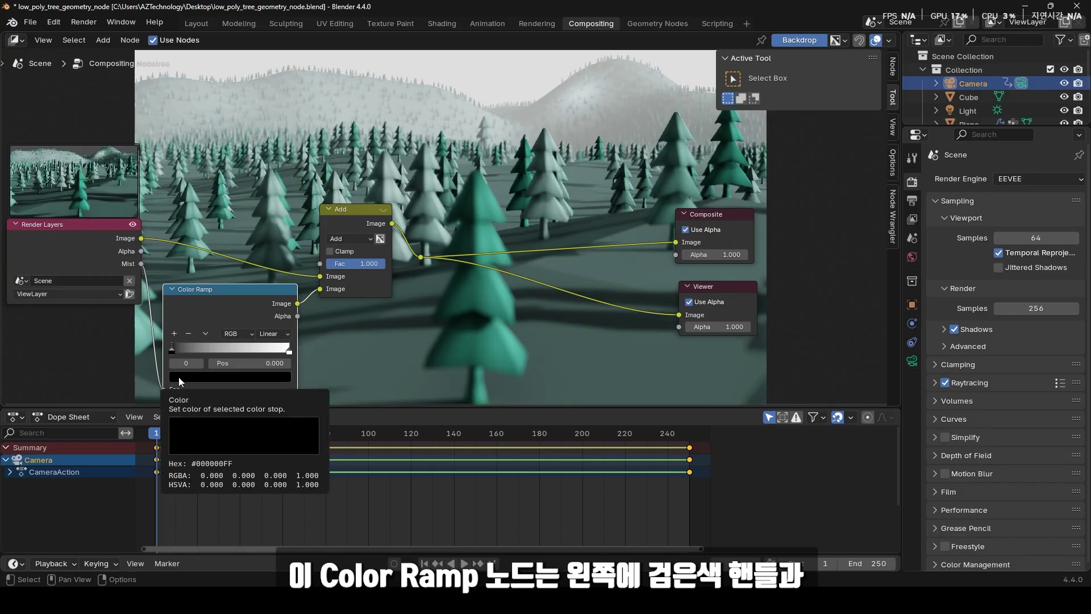
Step: Slide the black stop slightly inward and pull the white stop in to position 0.393
click(288, 351)
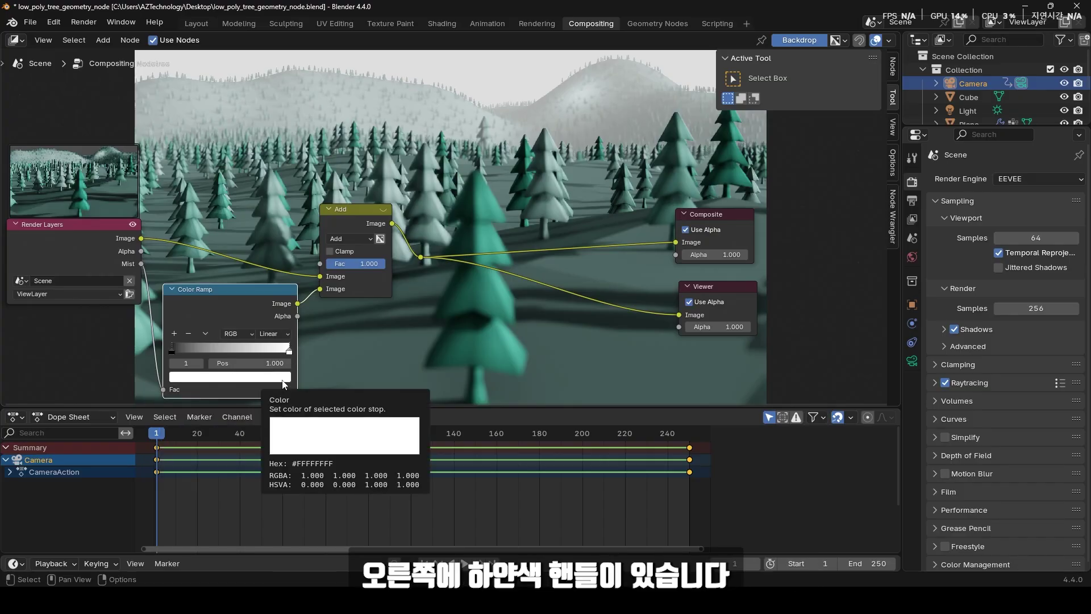
click(172, 350)
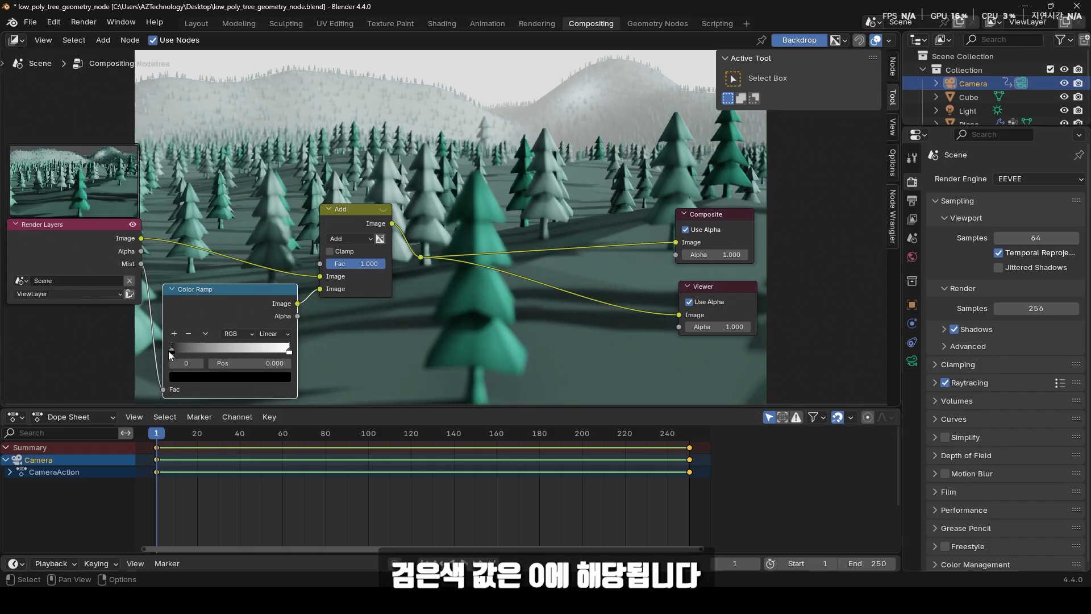
mouse_move(173, 351)
mouse_down()
mouse_move(279, 356)
mouse_move(158, 355)
mouse_up()
click(289, 352)
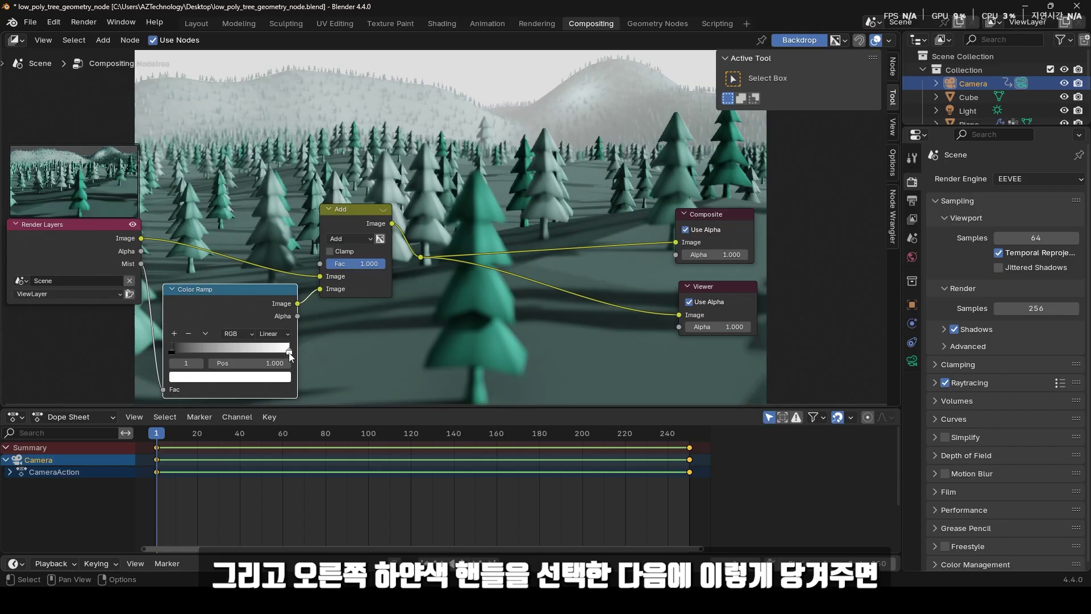
drag(256, 353, 218, 353)
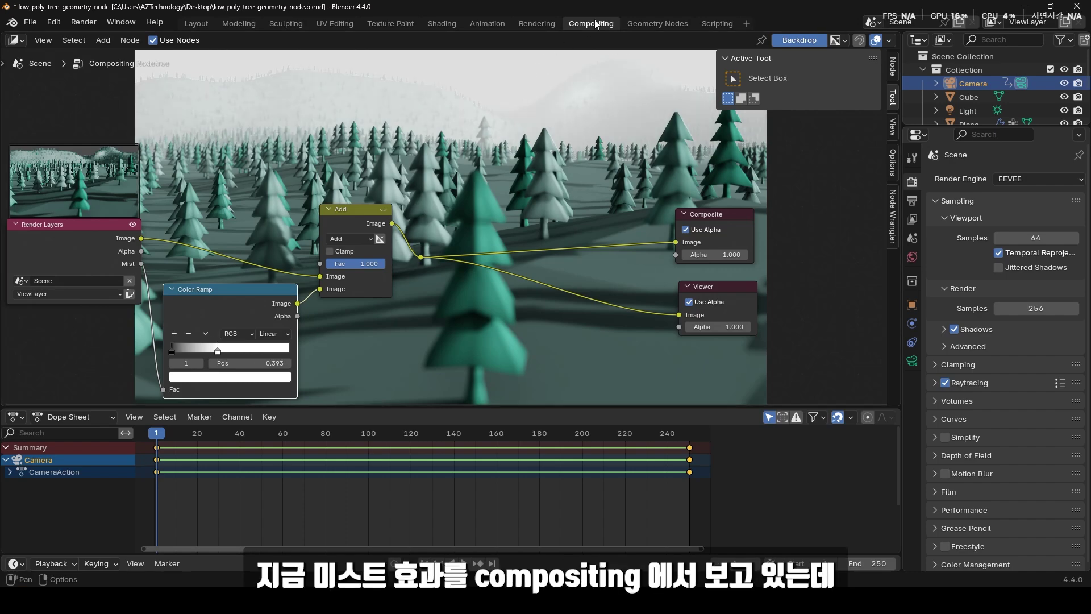
Step: In the Layout workspace, change the viewport Render Pass from Mist to Combined
click(196, 24)
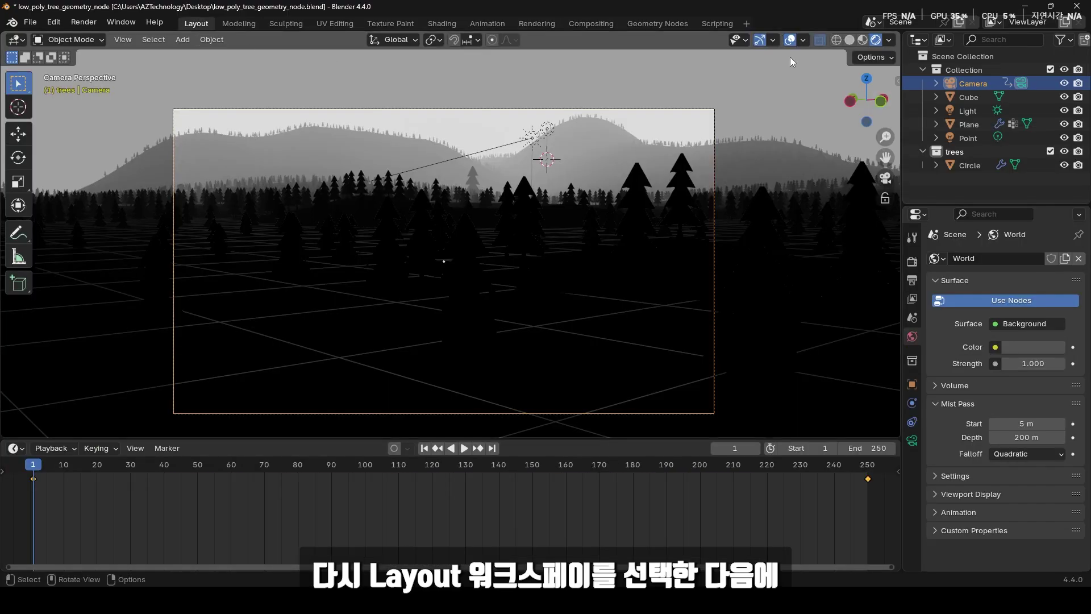
click(889, 40)
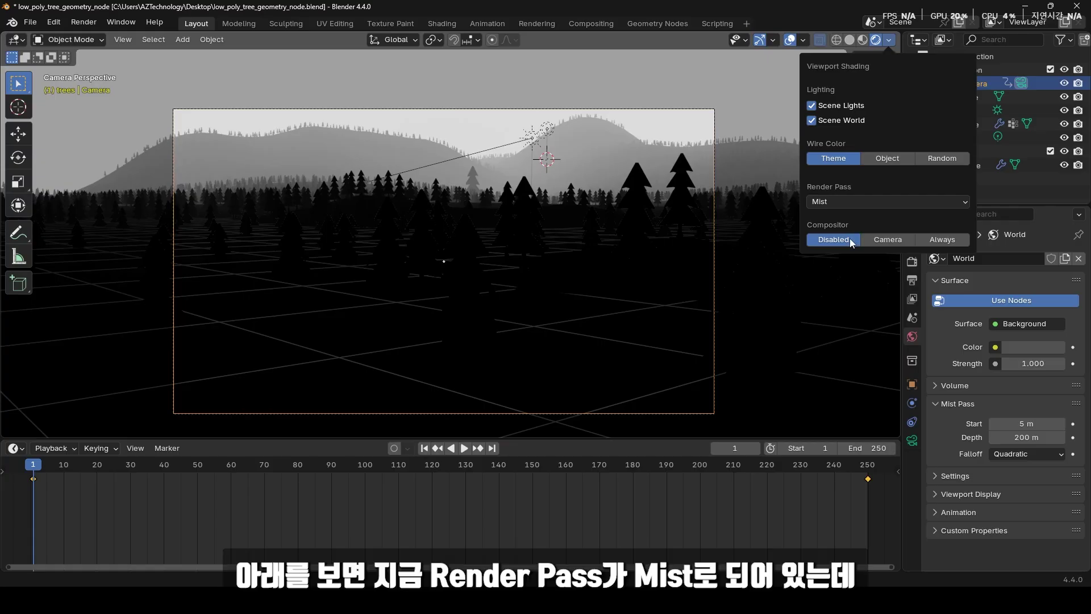
click(836, 200)
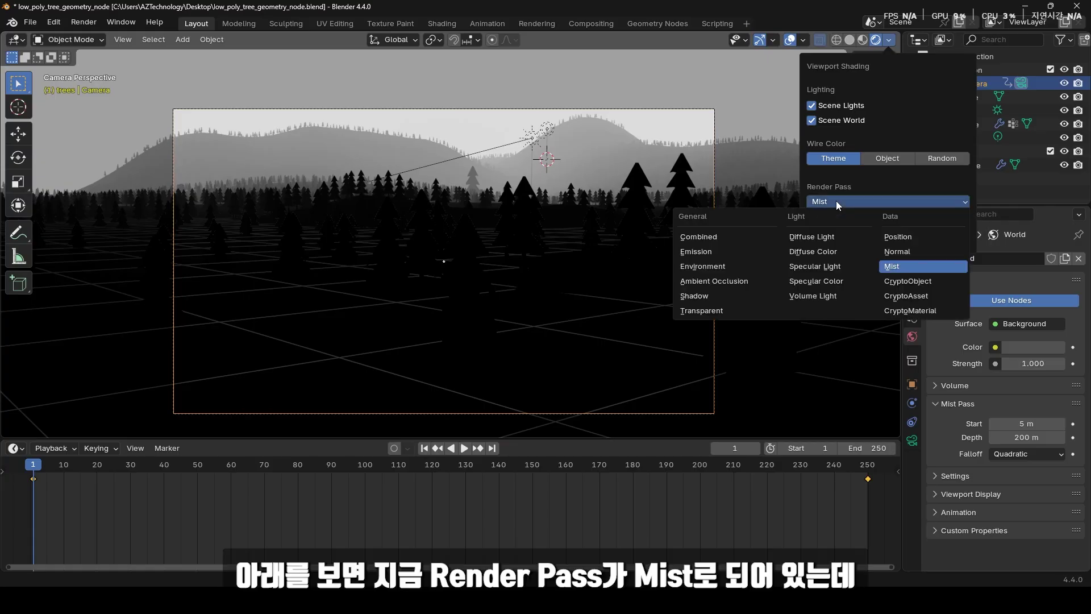
click(713, 239)
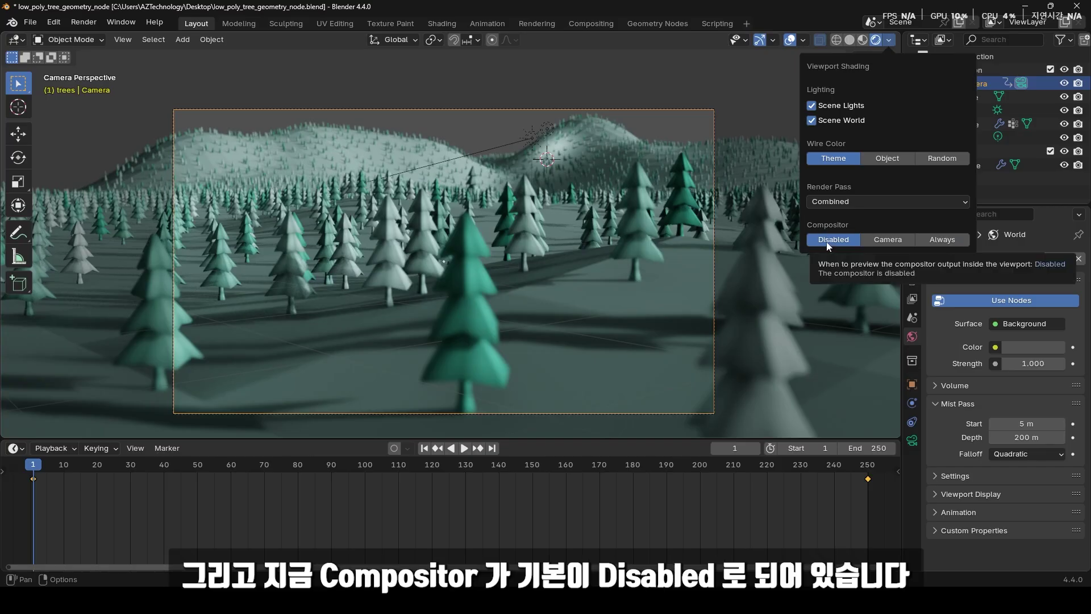
Step: Set the viewport Compositor to Always and reduce the World Mist Pass depth to 45 m
click(943, 241)
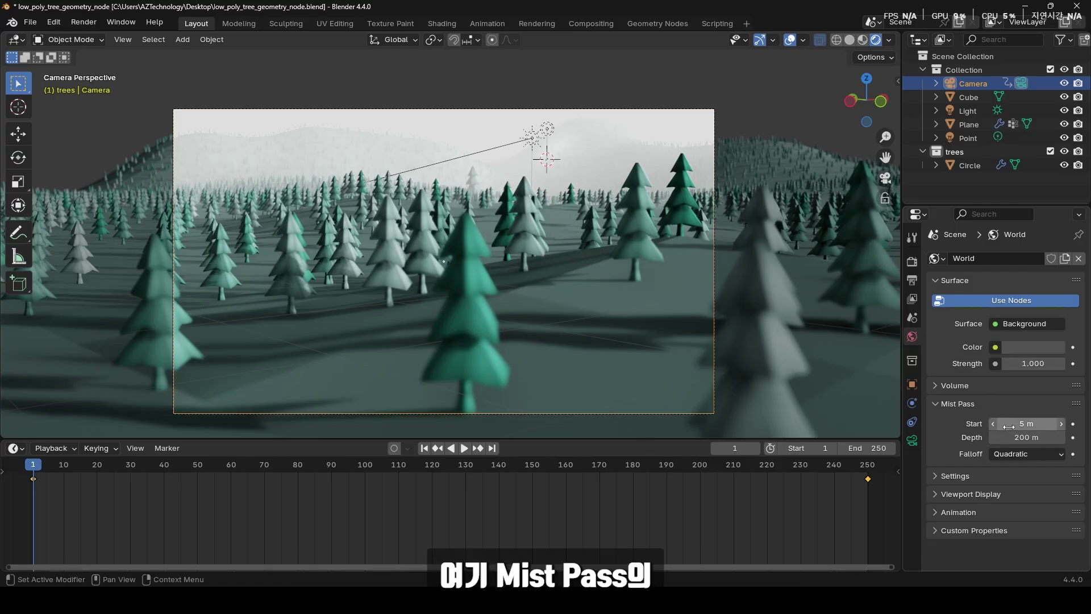
drag(1022, 437, 970, 437)
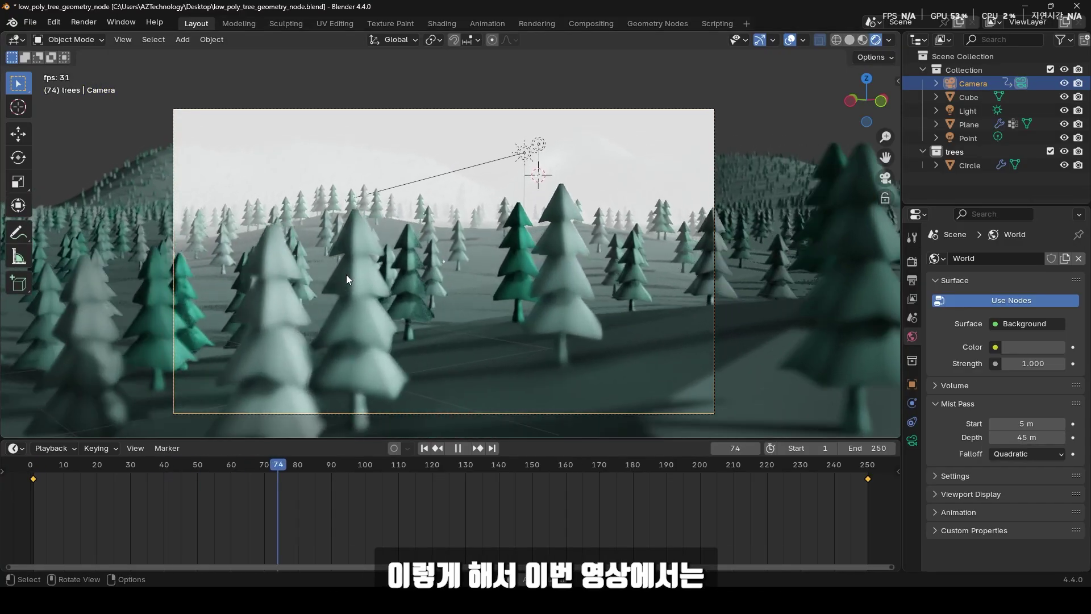